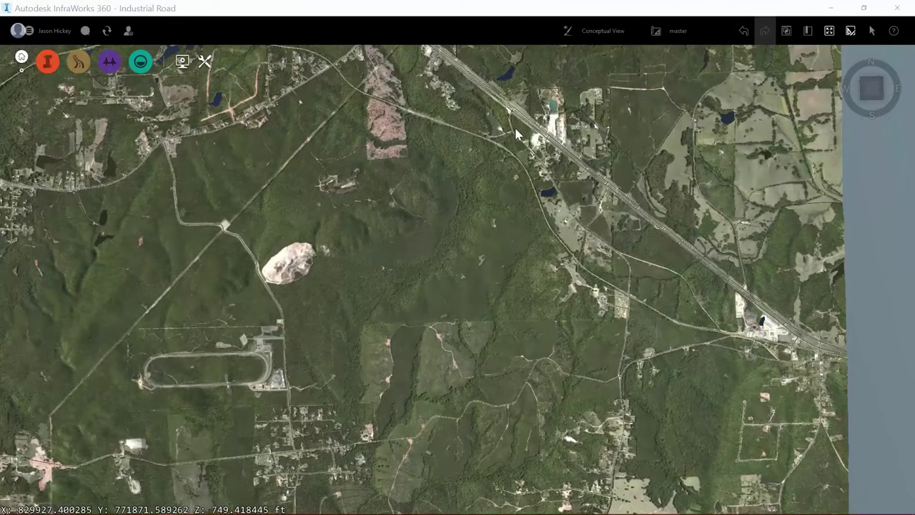
Bring the railway area into view and start a Component Road using the Two Lanes assembly
{"action": "scroll", "coordinate": [514, 128], "scroll_direction": "up", "scroll_amount": 2}
{"action": "scroll", "coordinate": [514, 133], "scroll_direction": "up", "scroll_amount": 2}
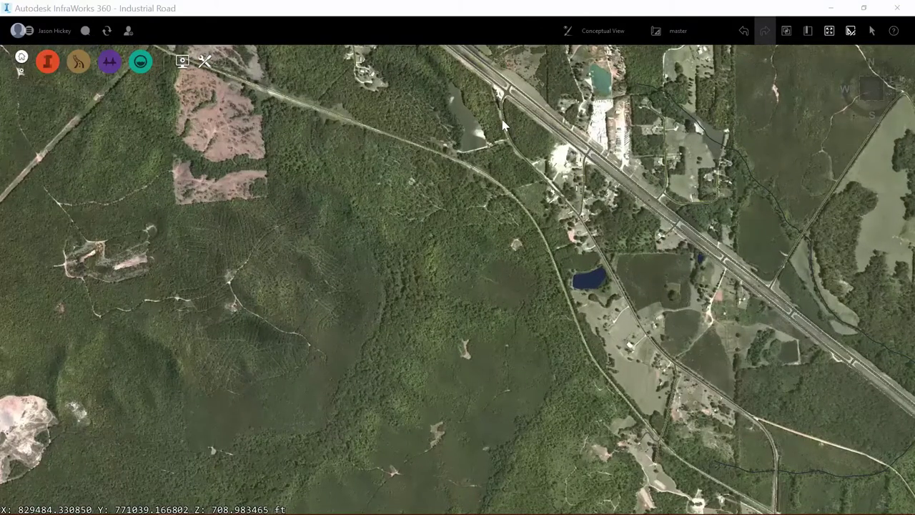
{"action": "scroll", "coordinate": [516, 158], "scroll_direction": "up", "scroll_amount": 4}
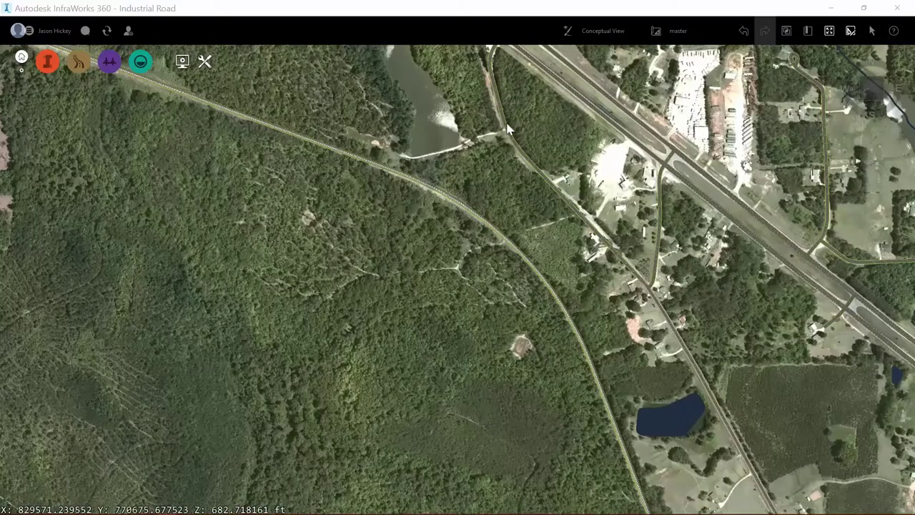
{"action": "scroll", "coordinate": [513, 287], "scroll_direction": "down", "scroll_amount": 2}
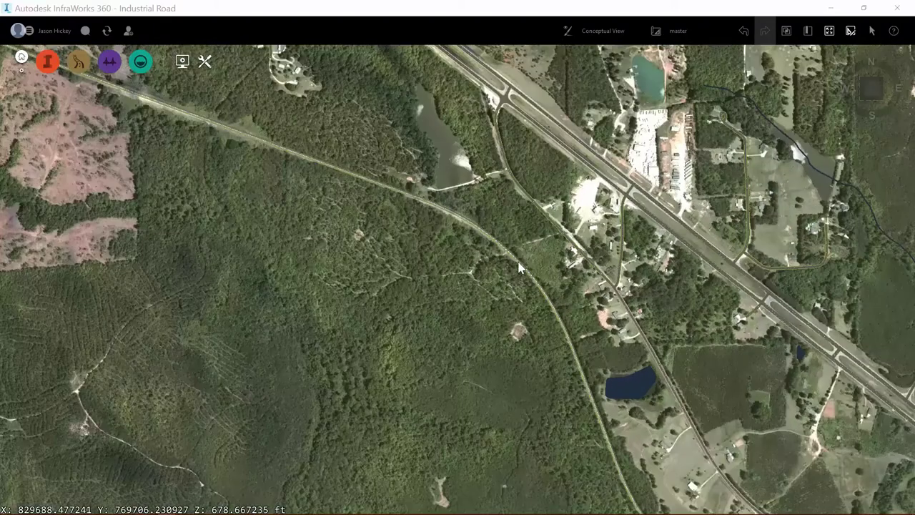
{"action": "scroll", "coordinate": [518, 257], "scroll_direction": "down", "scroll_amount": 3}
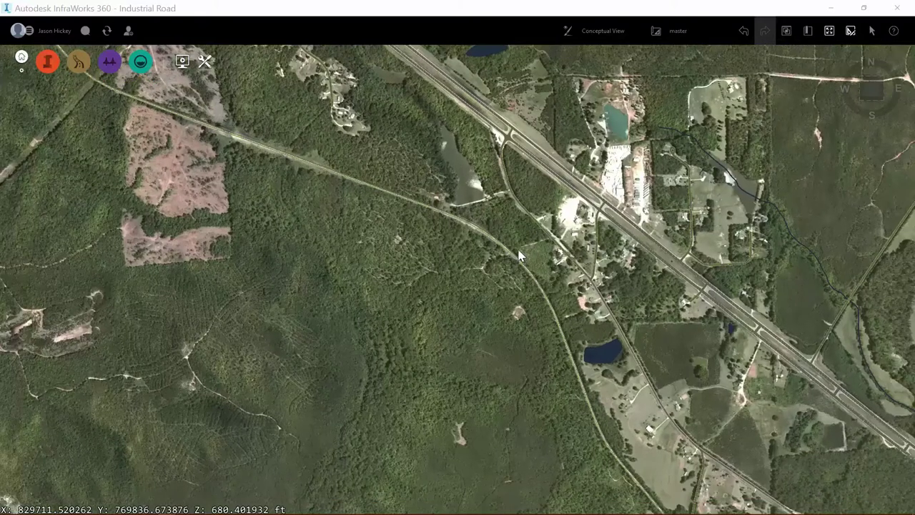
{"action": "scroll", "coordinate": [512, 211], "scroll_direction": "down", "scroll_amount": 1}
{"action": "scroll", "coordinate": [531, 183], "scroll_direction": "down", "scroll_amount": 2}
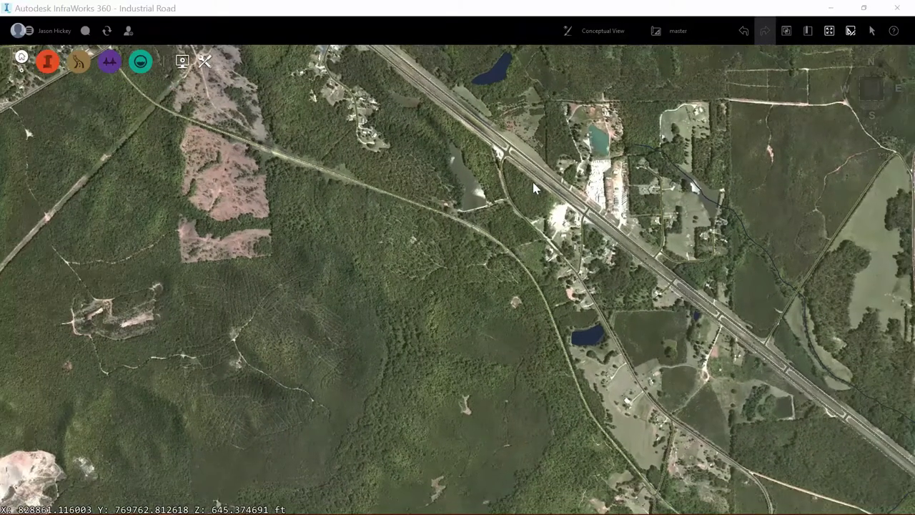
{"action": "scroll", "coordinate": [532, 184], "scroll_direction": "down", "scroll_amount": 2}
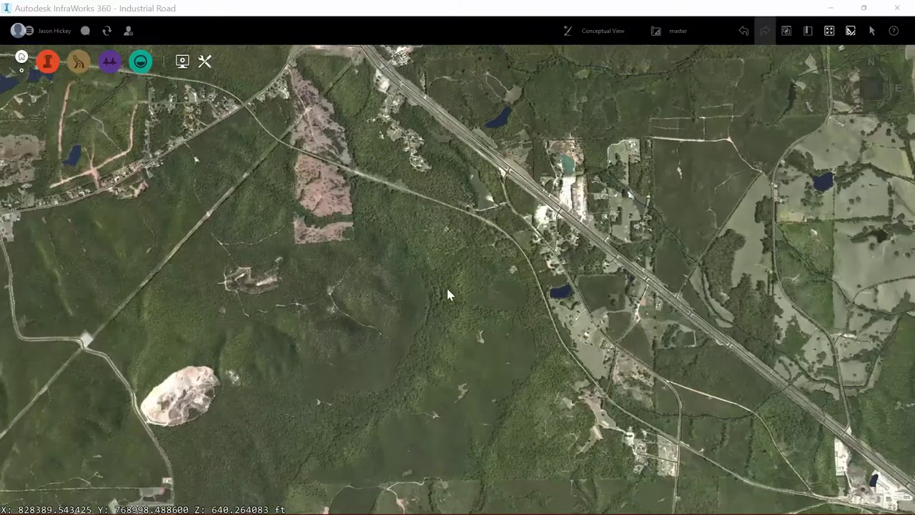
{"action": "scroll", "coordinate": [450, 272], "scroll_direction": "down", "scroll_amount": 1}
{"action": "left_click_drag", "start_coordinate": [459, 244], "coordinate": [486, 116]}
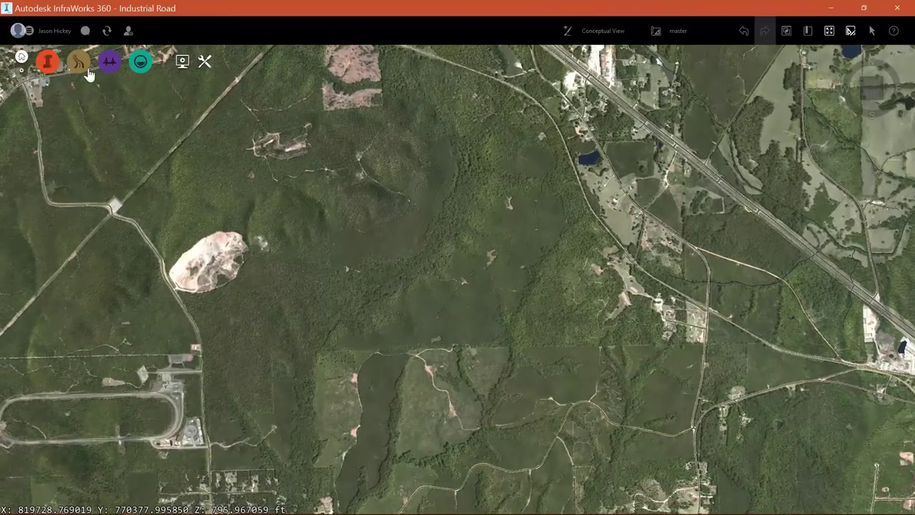
{"action": "mouse_move", "coordinate": [83, 67]}
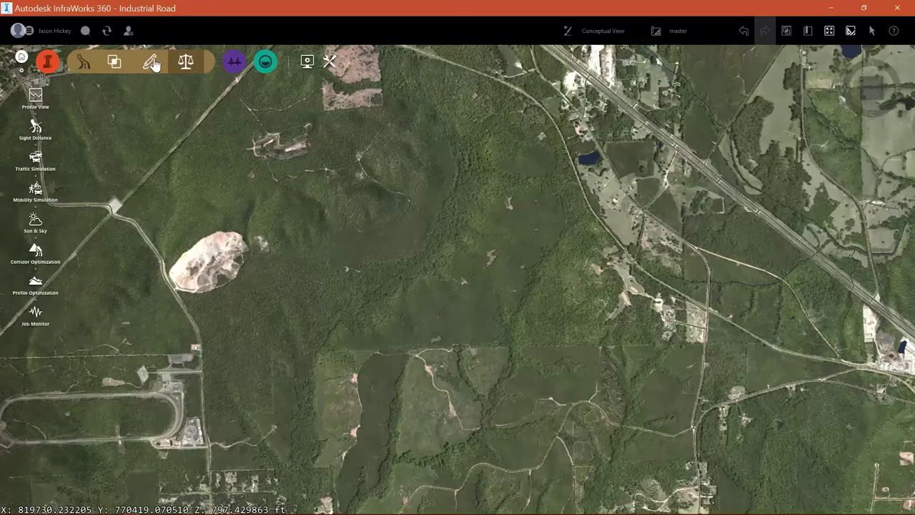
{"action": "mouse_move", "coordinate": [153, 62]}
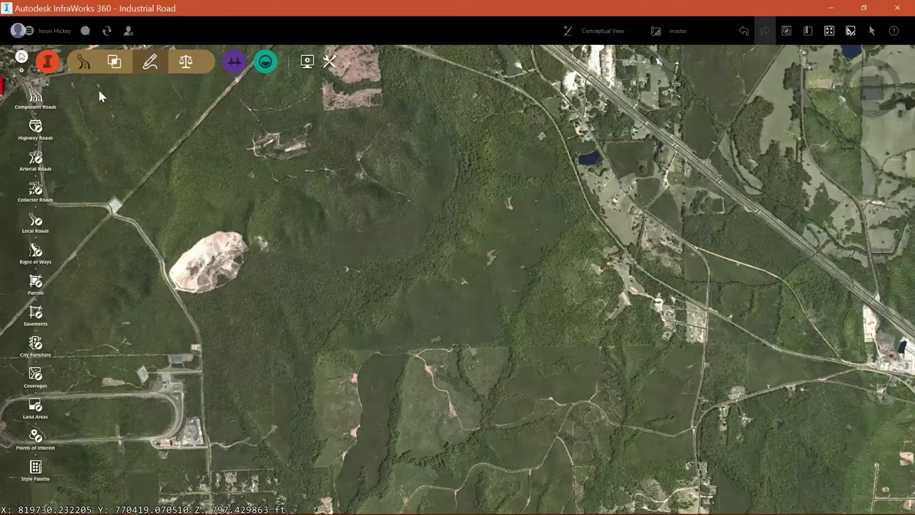
{"action": "left_click", "coordinate": [35, 98]}
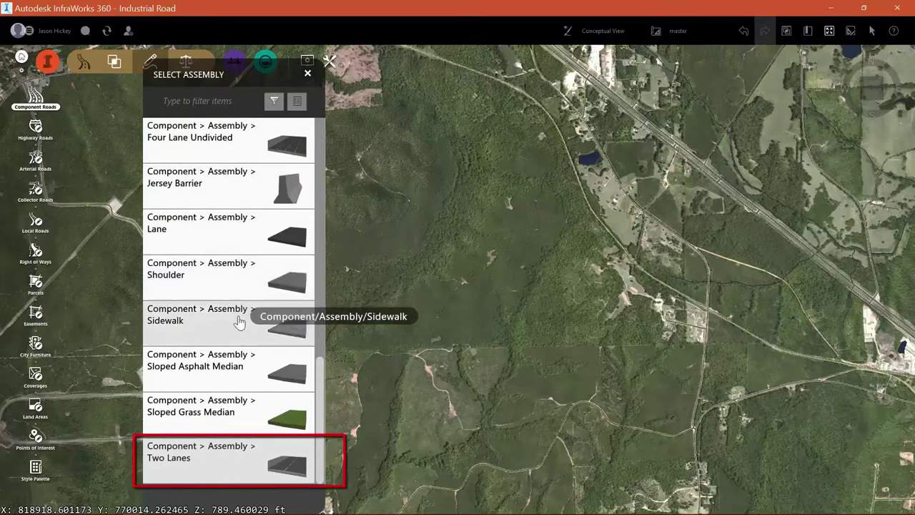
{"action": "left_click", "coordinate": [225, 452]}
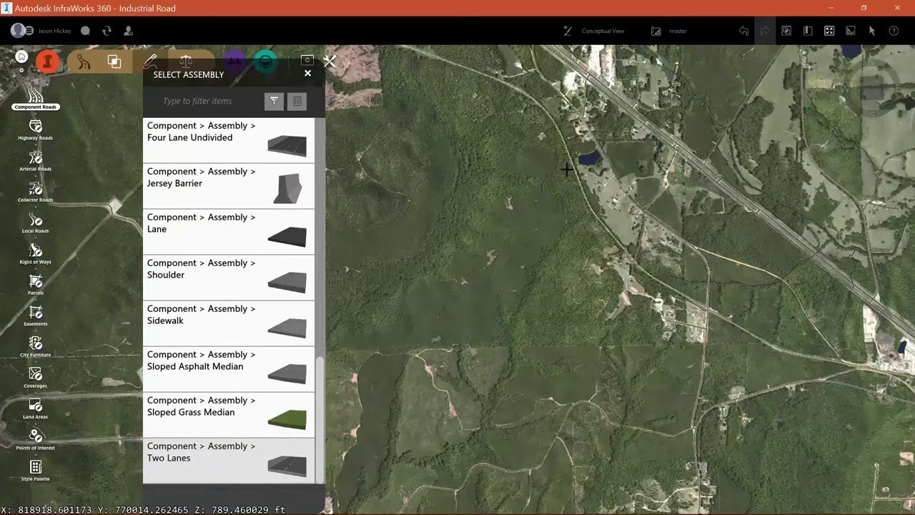
{"action": "scroll", "coordinate": [515, 50], "scroll_direction": "up", "scroll_amount": 5}
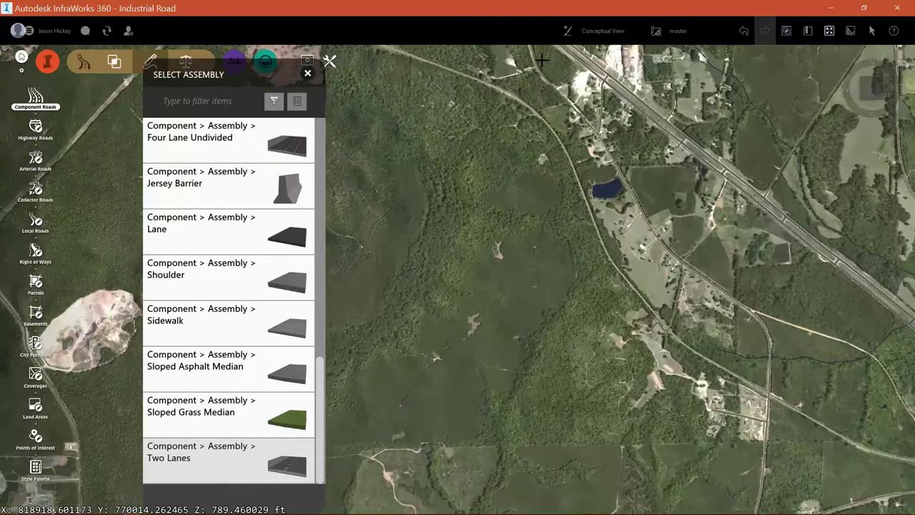
{"action": "scroll", "coordinate": [536, 83], "scroll_direction": "up", "scroll_amount": 5}
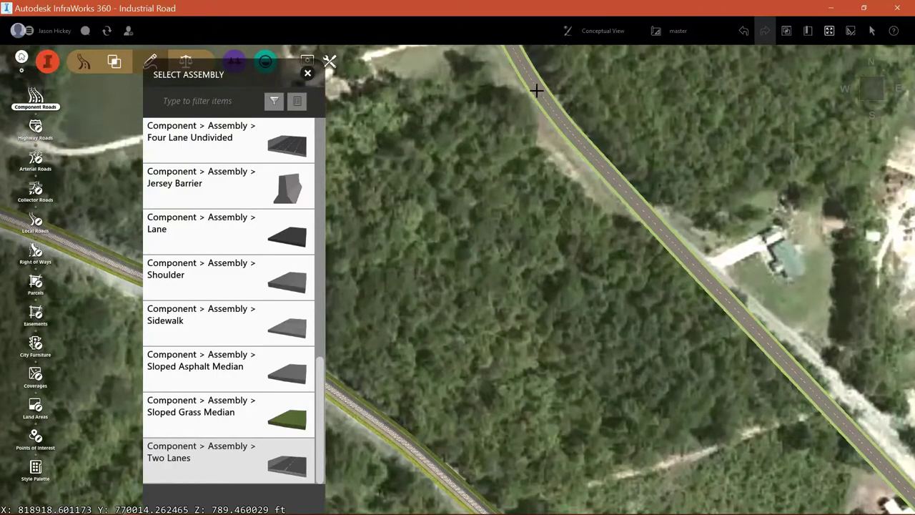
Start the road on the existing highway north of the railway and place its first curve vertex
{"action": "left_click", "coordinate": [539, 90]}
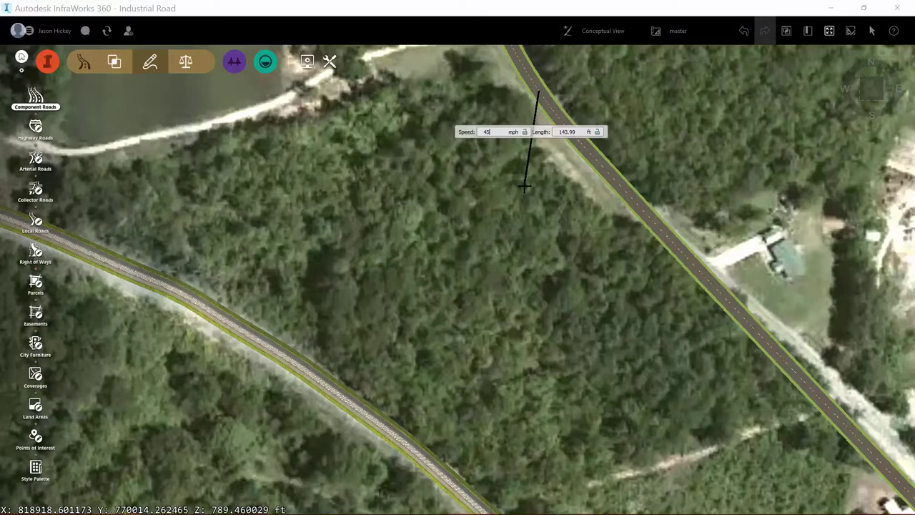
{"action": "scroll", "coordinate": [561, 150], "scroll_direction": "down", "scroll_amount": 3}
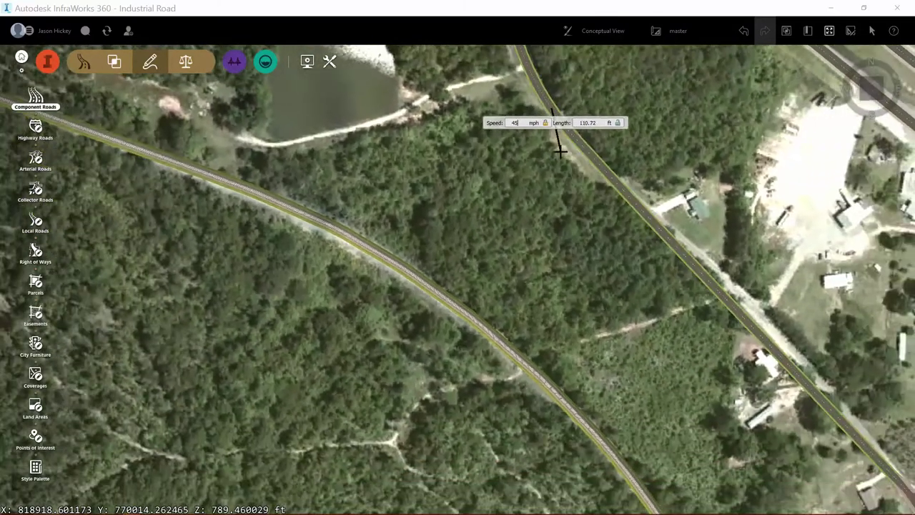
{"action": "scroll", "coordinate": [561, 150], "scroll_direction": "down", "scroll_amount": 1}
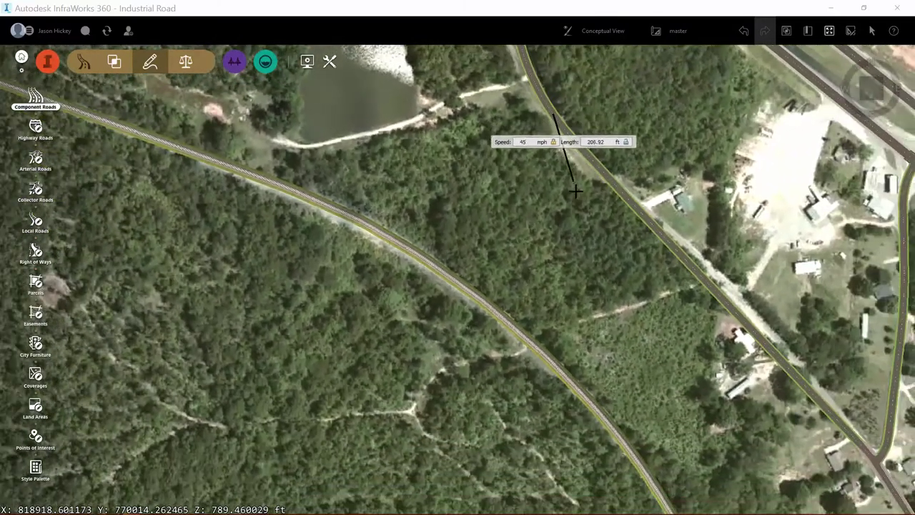
{"action": "left_click", "coordinate": [619, 247]}
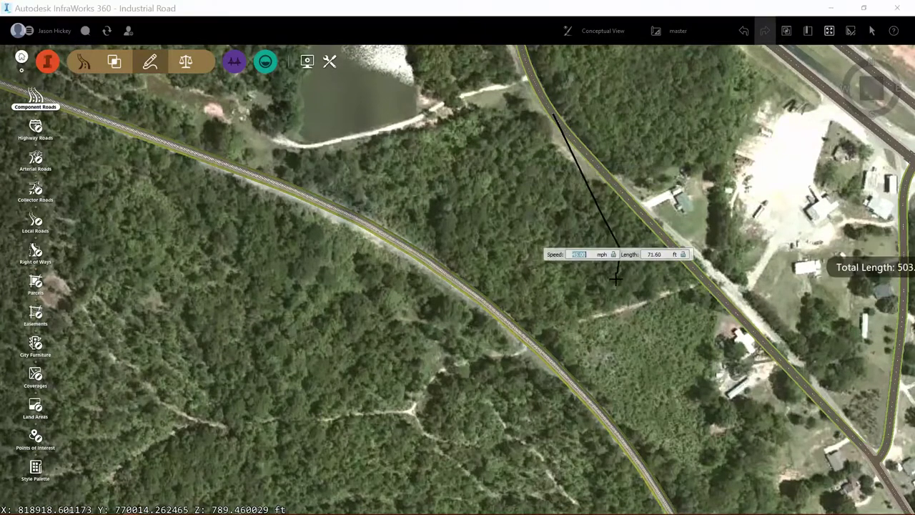
Add vertices southwest across the tracks and Finish the road at the racetrack road
{"action": "left_click", "coordinate": [518, 493]}
{"action": "scroll", "coordinate": [581, 365], "scroll_direction": "down", "scroll_amount": 3}
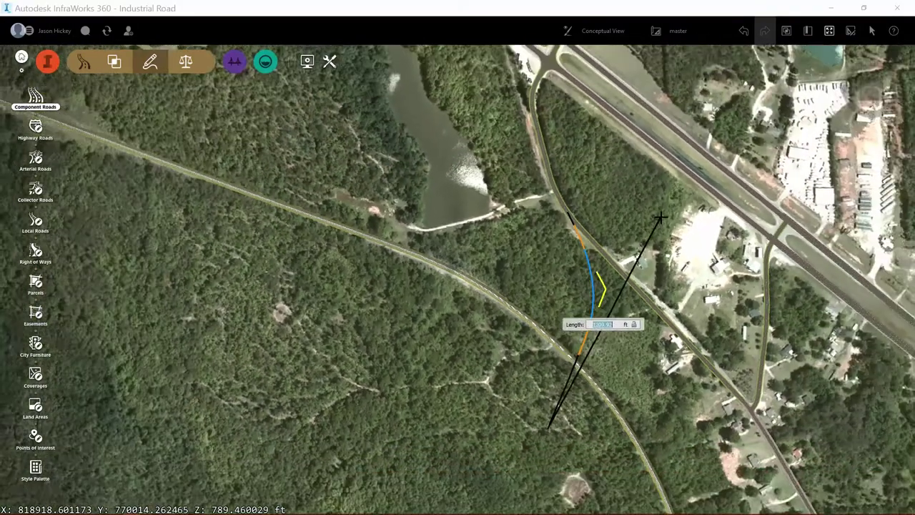
{"action": "scroll", "coordinate": [659, 217], "scroll_direction": "down", "scroll_amount": 5}
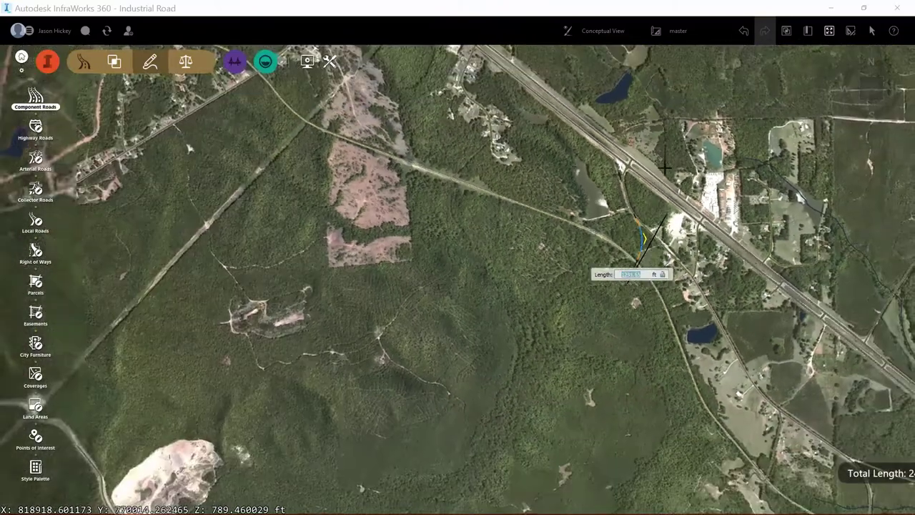
{"action": "scroll", "coordinate": [665, 168], "scroll_direction": "down", "scroll_amount": 5}
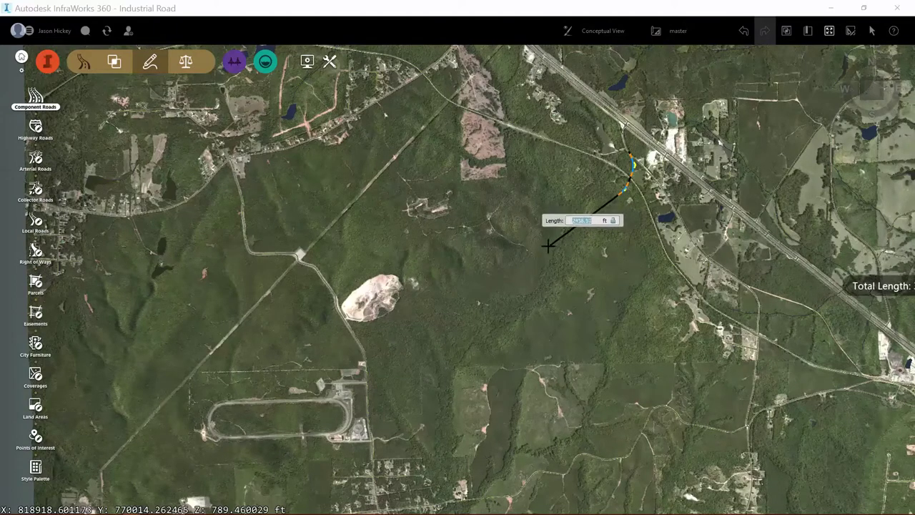
{"action": "left_click", "coordinate": [524, 280]}
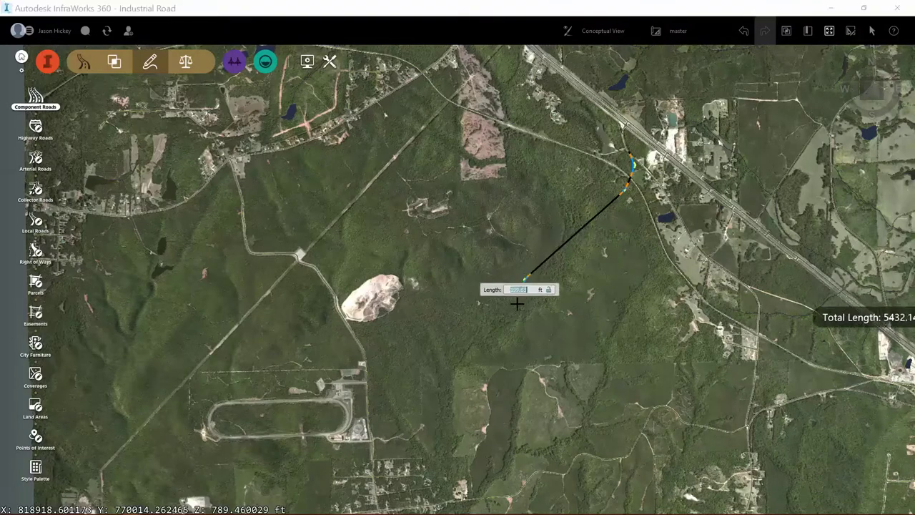
{"action": "left_click", "coordinate": [480, 423]}
{"action": "scroll", "coordinate": [368, 447], "scroll_direction": "up", "scroll_amount": 3}
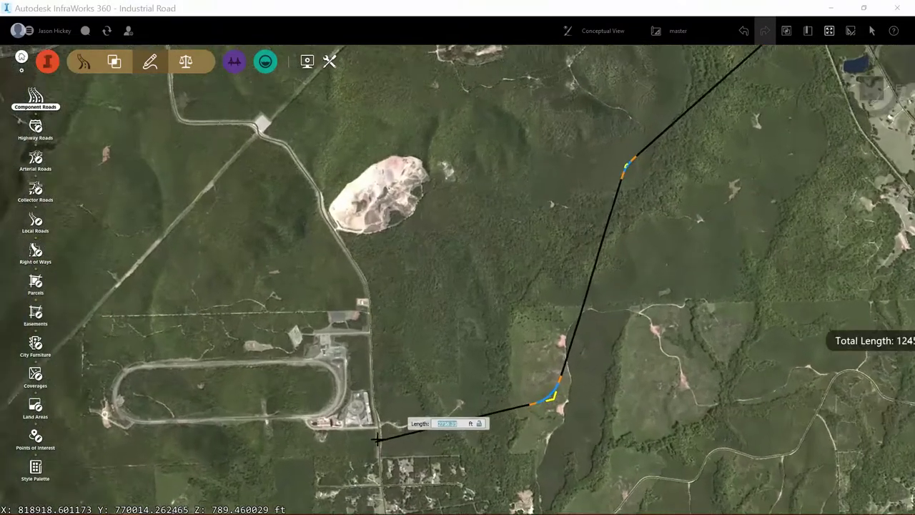
{"action": "scroll", "coordinate": [376, 439], "scroll_direction": "up", "scroll_amount": 3}
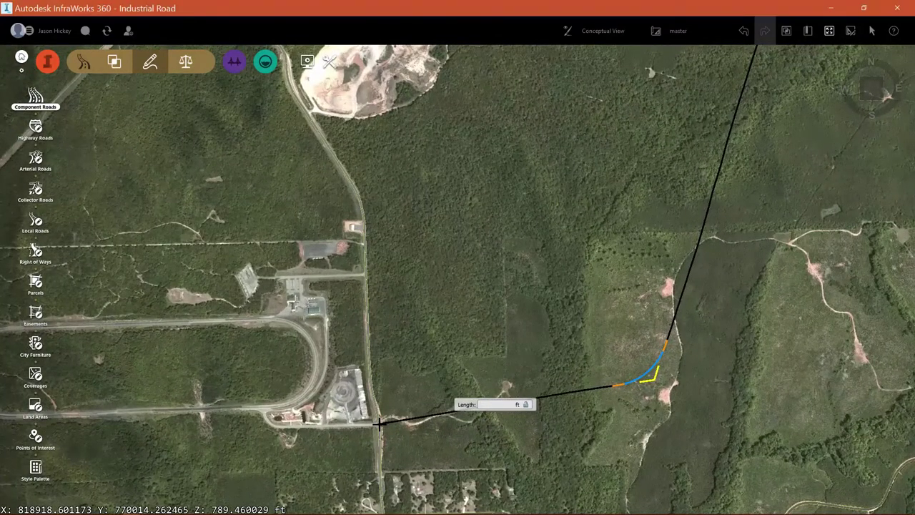
{"action": "right_click", "coordinate": [379, 423]}
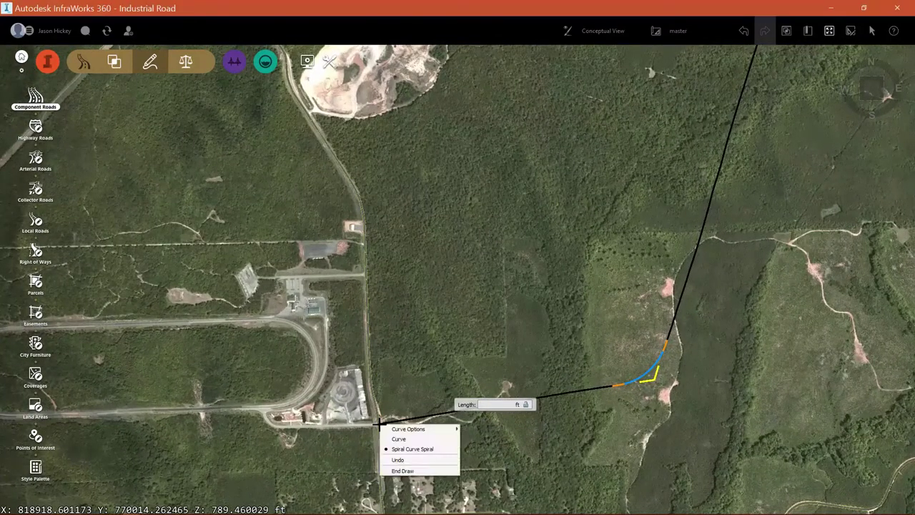
{"action": "left_click", "coordinate": [401, 470]}
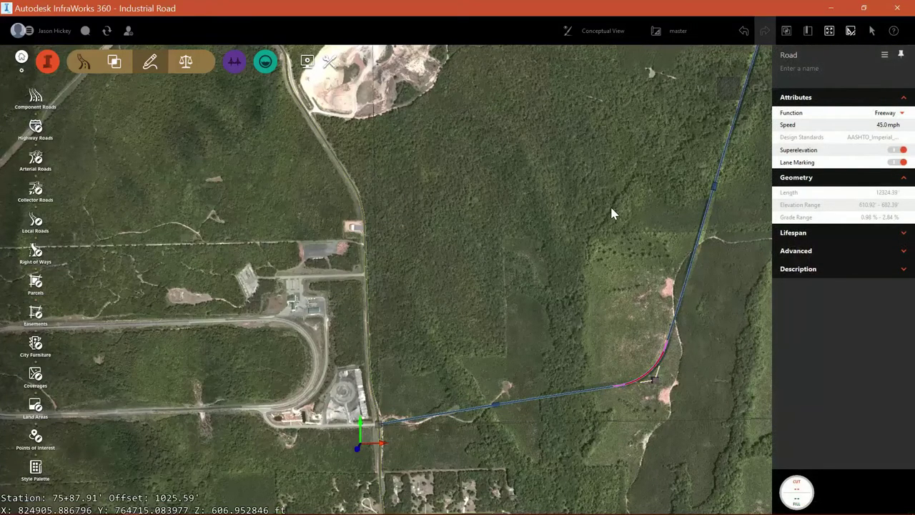
Set the road's Function to Local in the properties panel and zoom in on it
{"action": "left_click", "coordinate": [902, 114]}
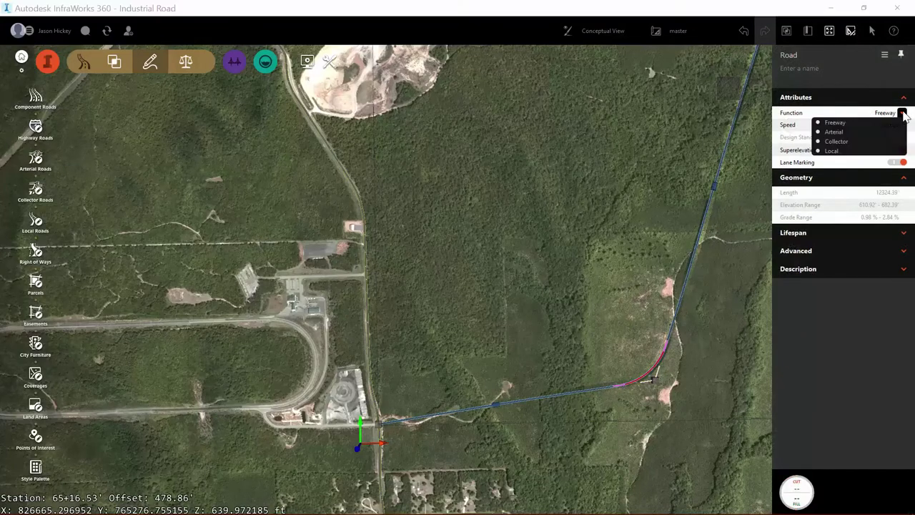
{"action": "left_click", "coordinate": [843, 151]}
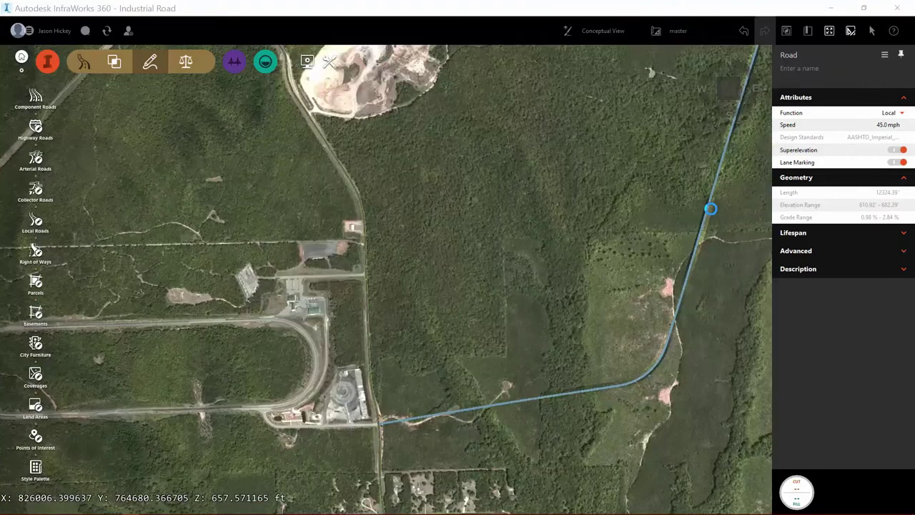
{"action": "scroll", "coordinate": [537, 357], "scroll_direction": "up", "scroll_amount": 5}
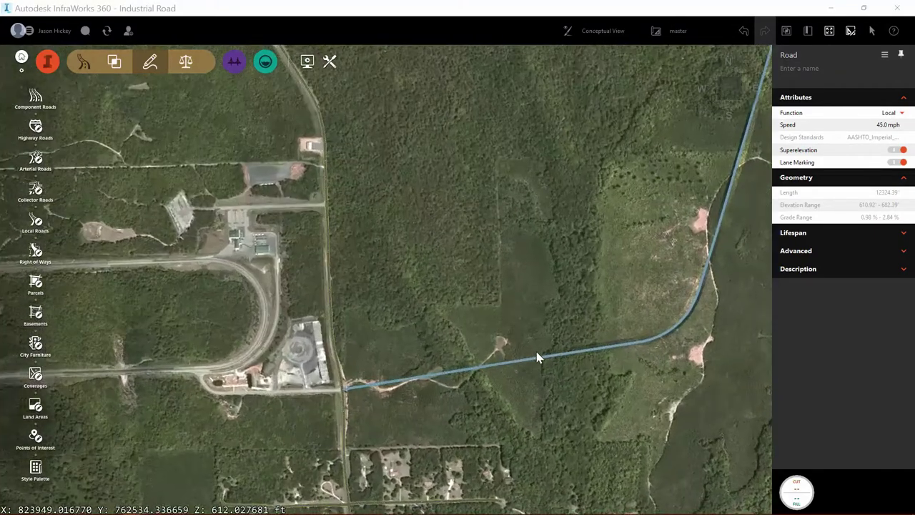
{"action": "scroll", "coordinate": [557, 388], "scroll_direction": "up", "scroll_amount": 5}
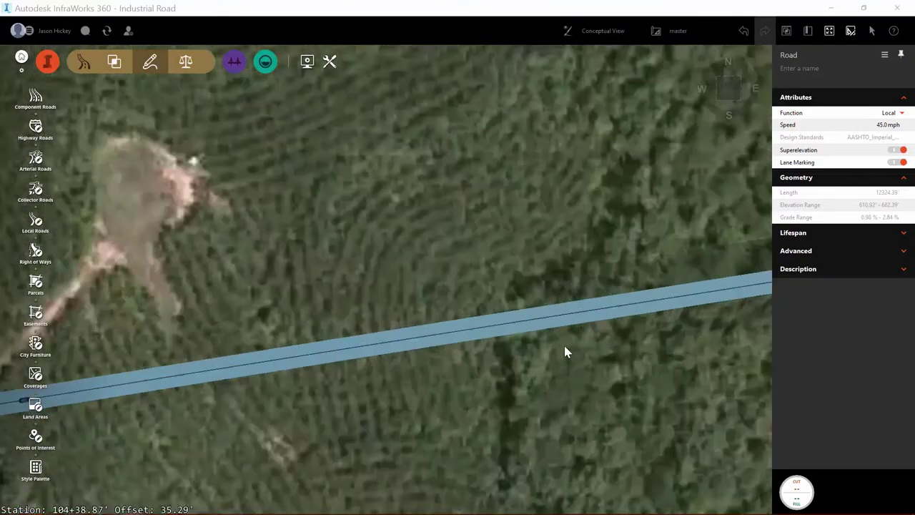
{"action": "scroll", "coordinate": [570, 334], "scroll_direction": "up", "scroll_amount": 4}
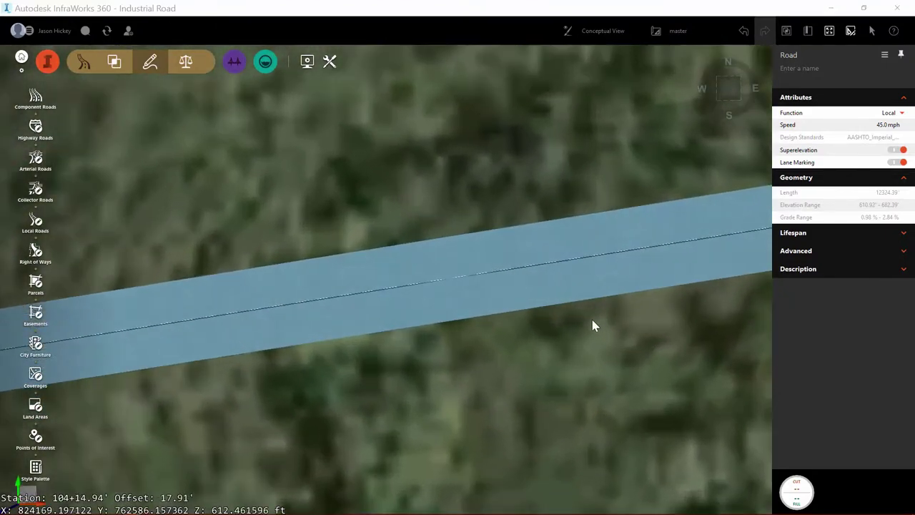
Turn on roadside grading for the road with the Fixed Slope grading method
{"action": "right_click", "coordinate": [596, 325]}
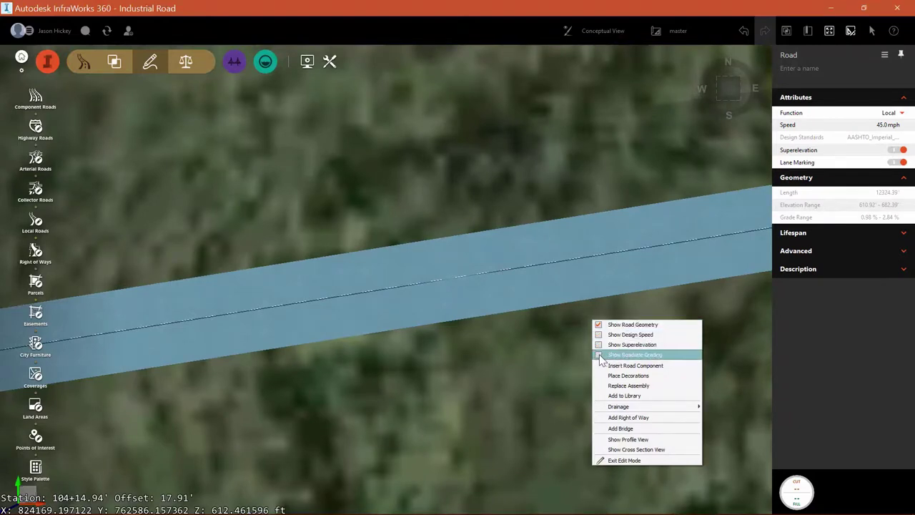
{"action": "left_click", "coordinate": [601, 355]}
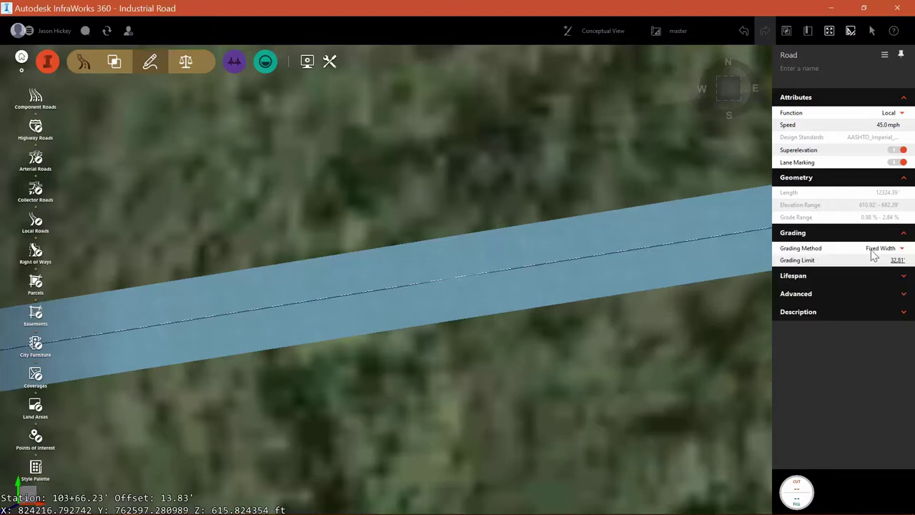
{"action": "left_click", "coordinate": [902, 249]}
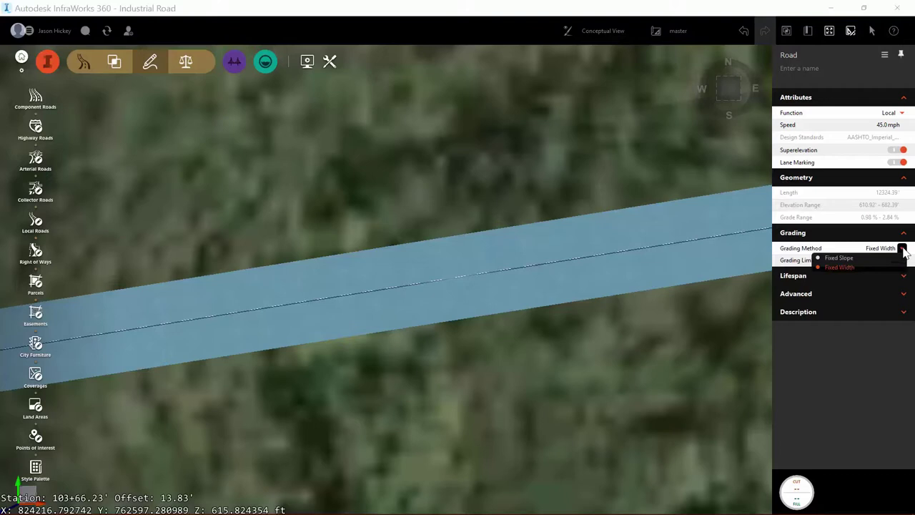
{"action": "left_click", "coordinate": [840, 262]}
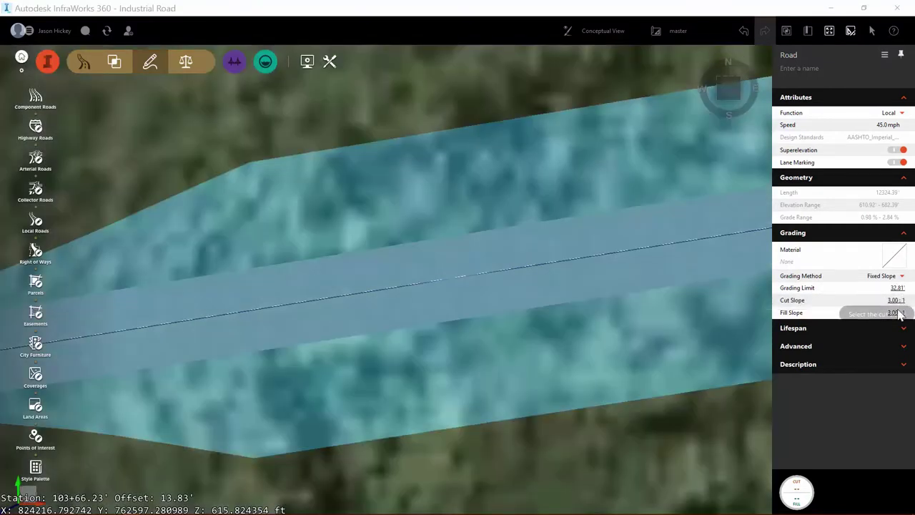
Set cut slope 2.00 : 1, fill slope 4.00 : 1 and grading limit 45.00'
{"action": "left_click", "coordinate": [895, 301]}
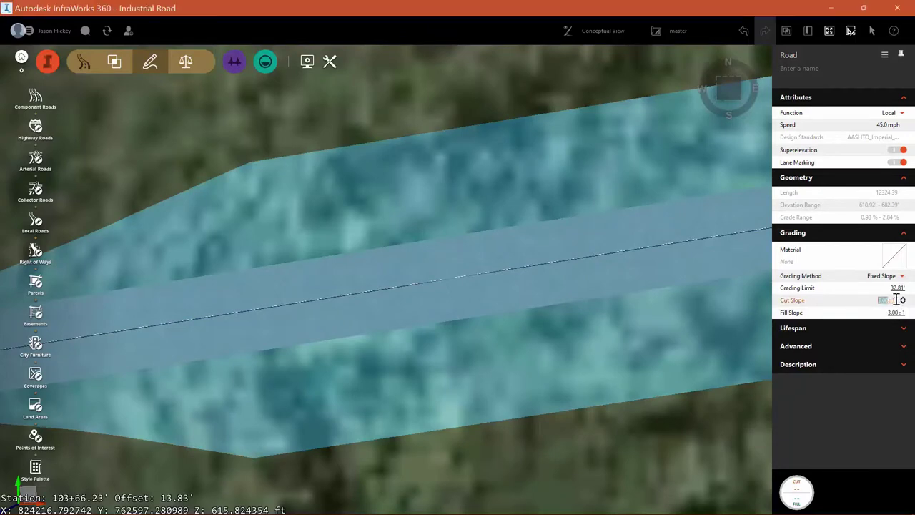
{"action": "left_click", "coordinate": [893, 312]}
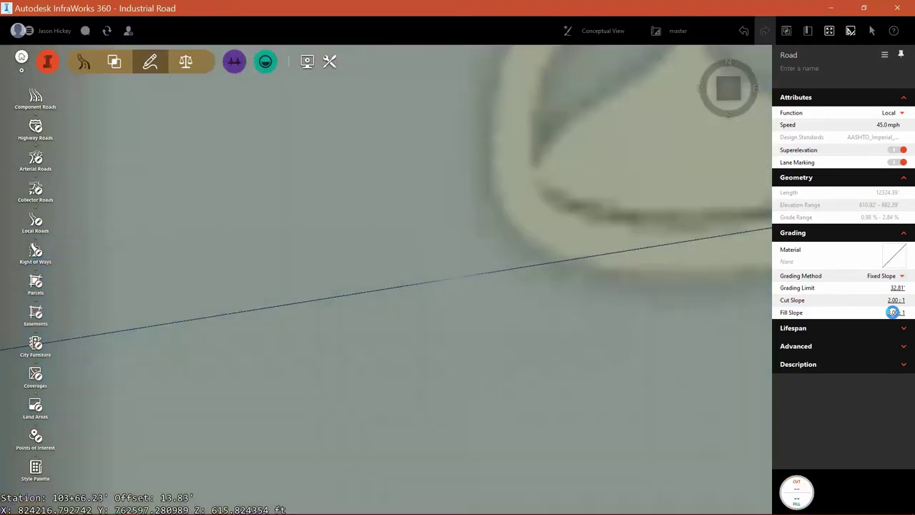
{"action": "left_click", "coordinate": [893, 312]}
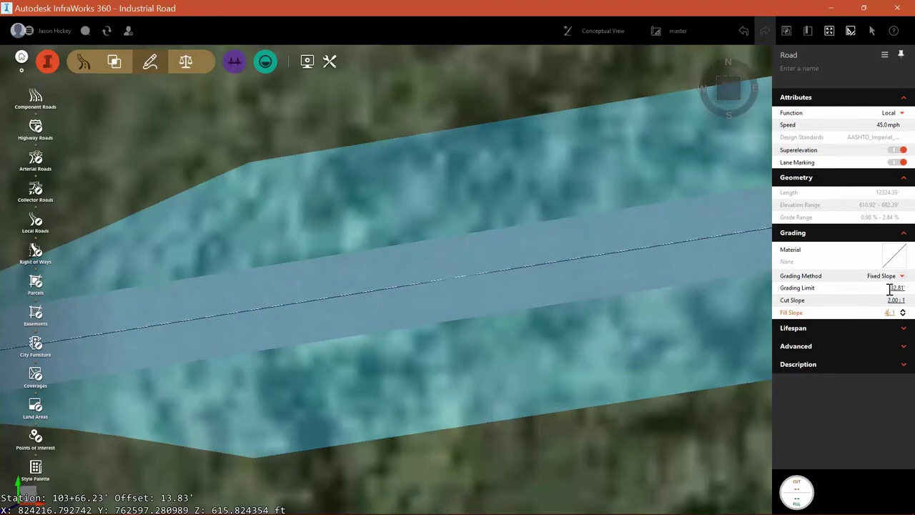
{"action": "key", "text": "Return"}
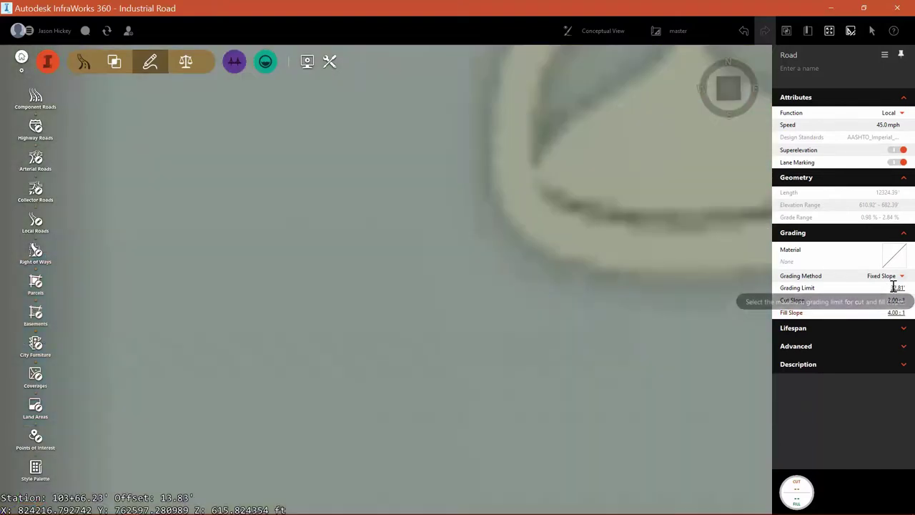
{"action": "left_click", "coordinate": [894, 288]}
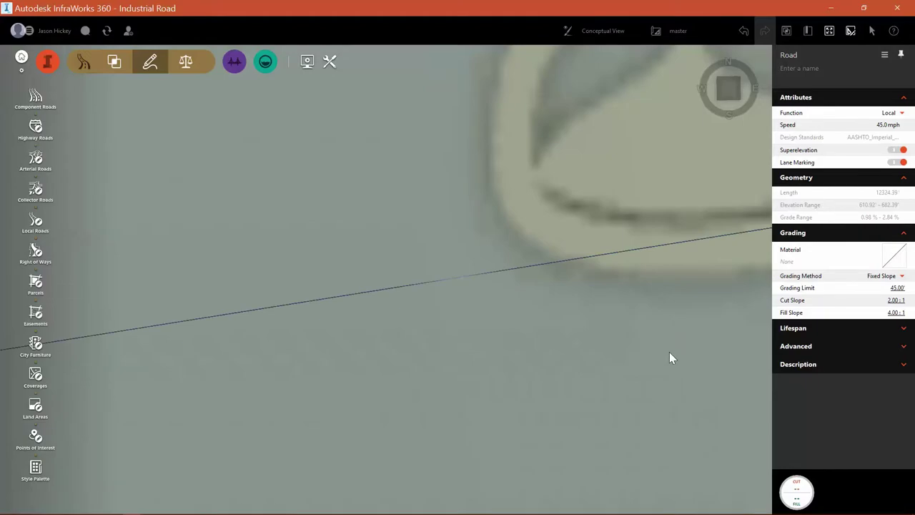
Zoom out over the whole graded road, then back in on its northern end by the tracks
{"action": "scroll", "coordinate": [331, 276], "scroll_direction": "down", "scroll_amount": 8}
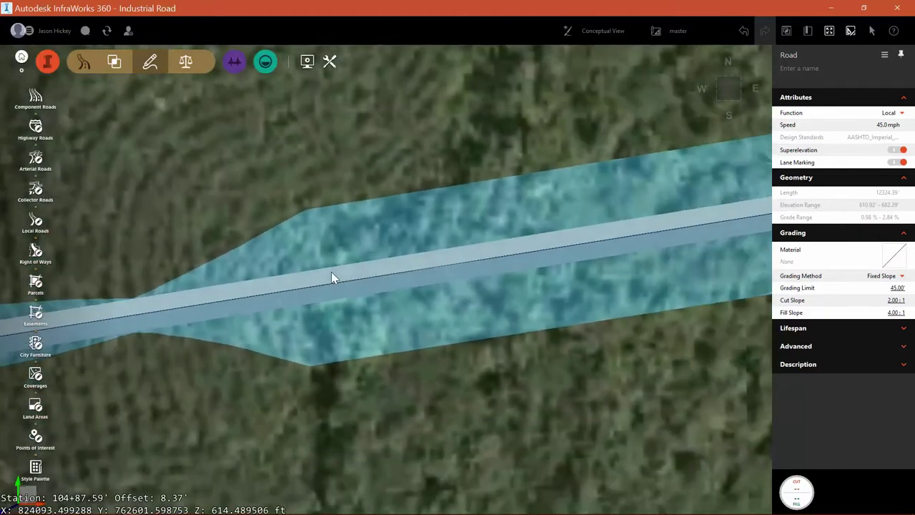
{"action": "scroll", "coordinate": [339, 277], "scroll_direction": "down", "scroll_amount": 10}
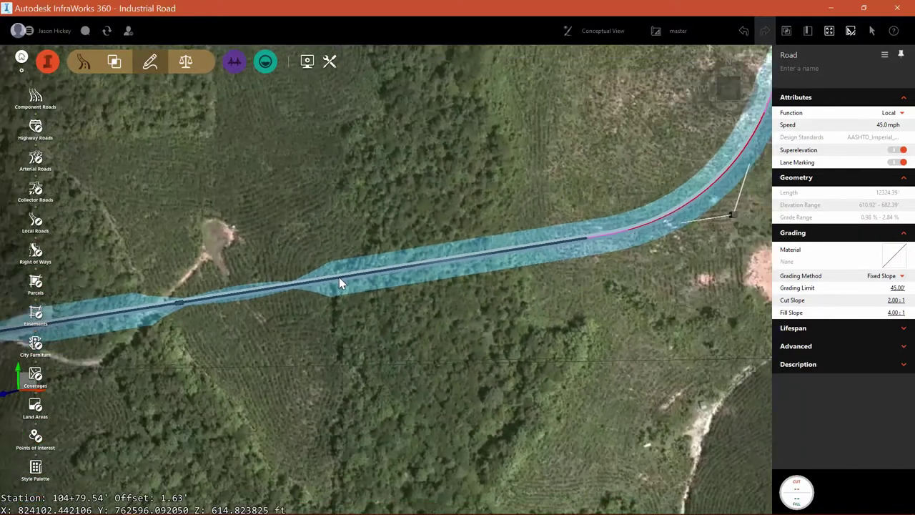
{"action": "scroll", "coordinate": [469, 368], "scroll_direction": "down", "scroll_amount": 10}
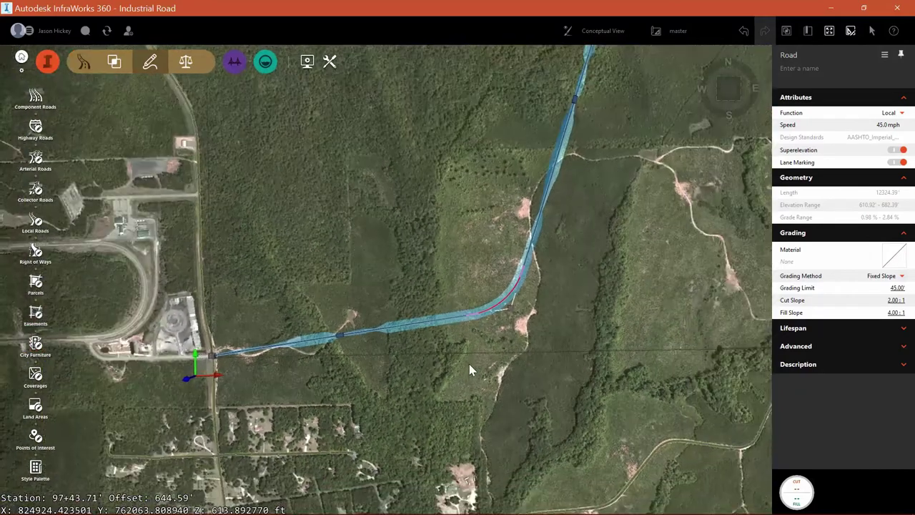
{"action": "scroll", "coordinate": [469, 364], "scroll_direction": "down", "scroll_amount": 5}
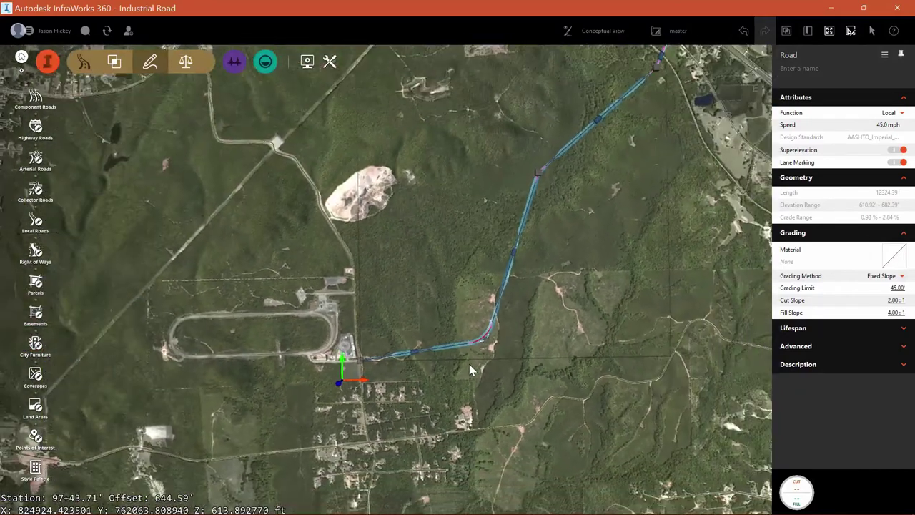
{"action": "scroll", "coordinate": [622, 108], "scroll_direction": "up", "scroll_amount": 10}
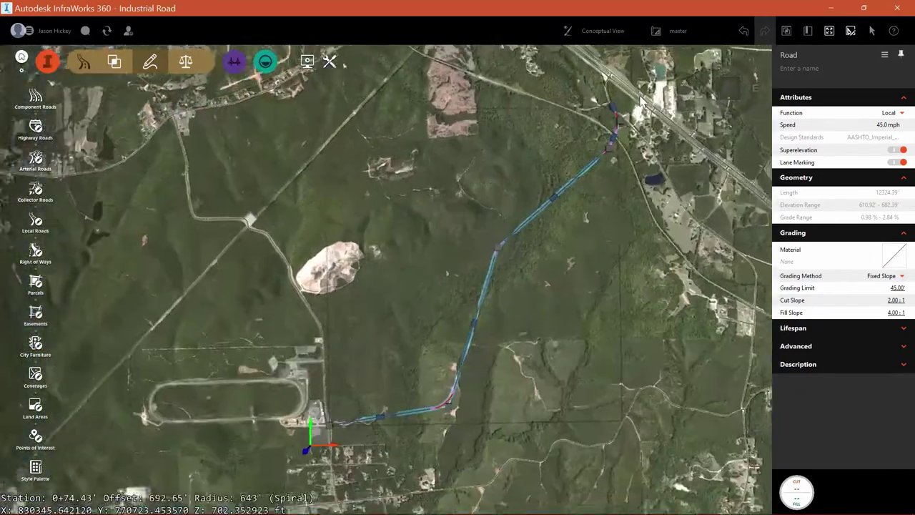
{"action": "scroll", "coordinate": [581, 179], "scroll_direction": "up", "scroll_amount": 5}
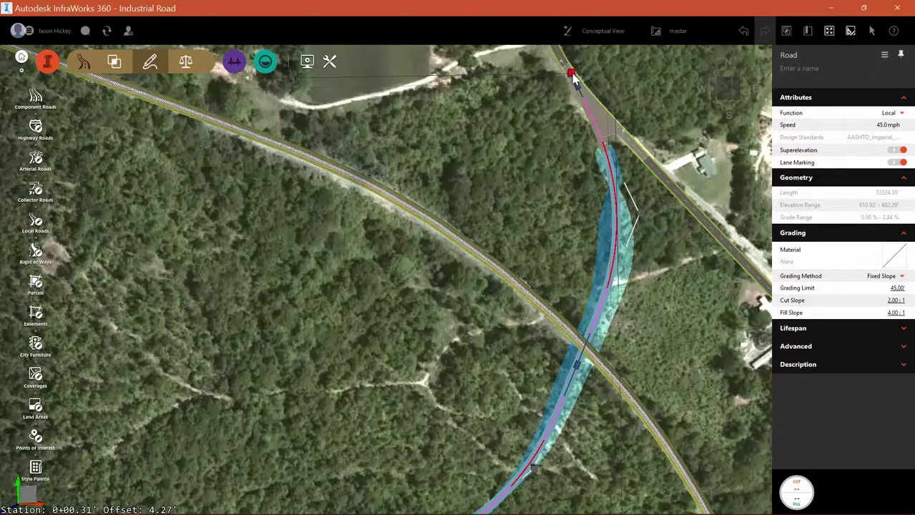
Drag the road's northern end grip up along the highway
{"action": "scroll", "coordinate": [545, 233], "scroll_direction": "down", "scroll_amount": 3}
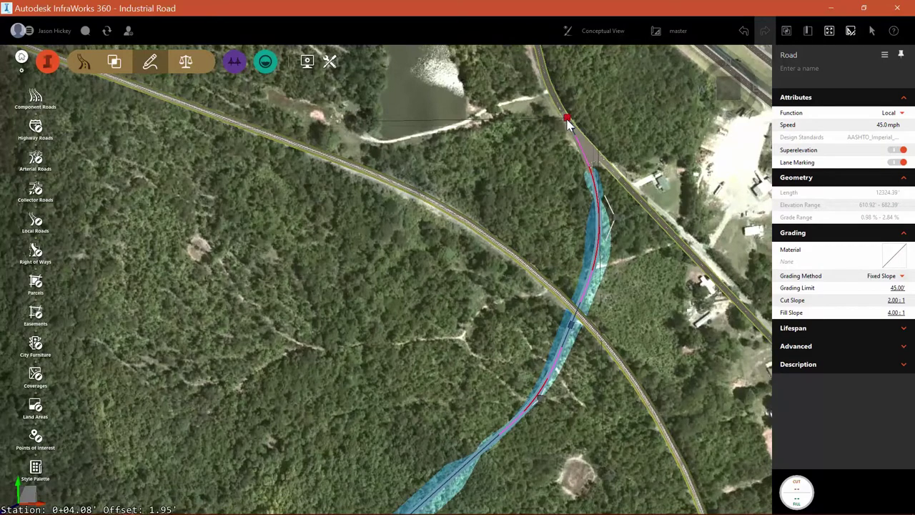
{"action": "left_click_drag", "start_coordinate": [567, 123], "coordinate": [541, 80]}
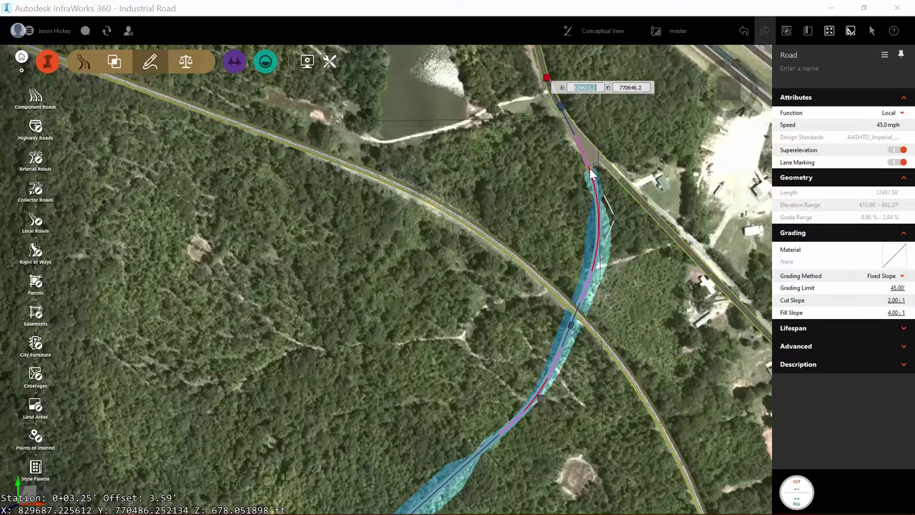
{"action": "key", "text": "Escape"}
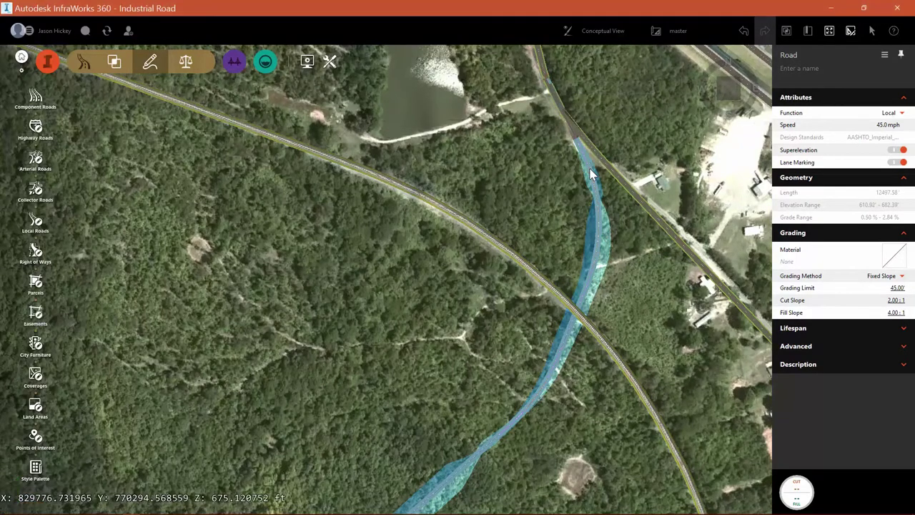
Reselect the road and pull its curve grip westward to reshape the alignment
{"action": "left_click", "coordinate": [599, 206]}
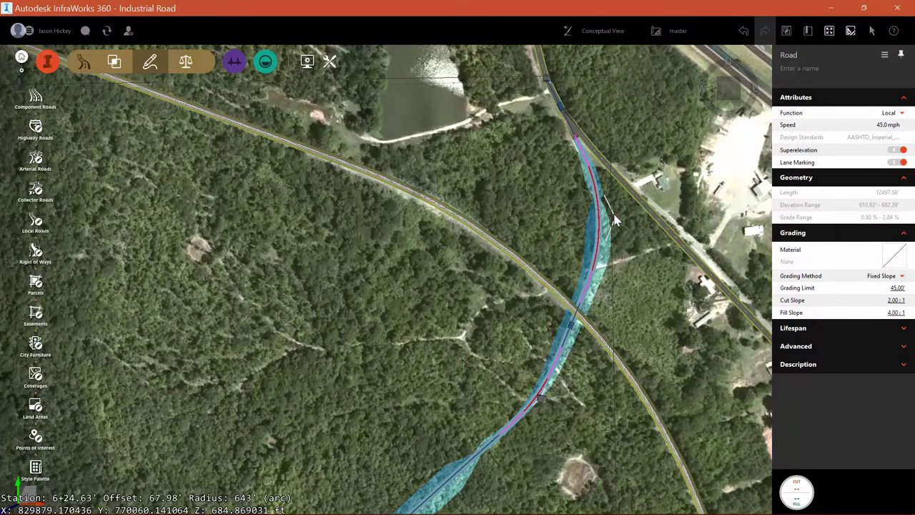
{"action": "left_click_drag", "start_coordinate": [613, 217], "coordinate": [581, 223]}
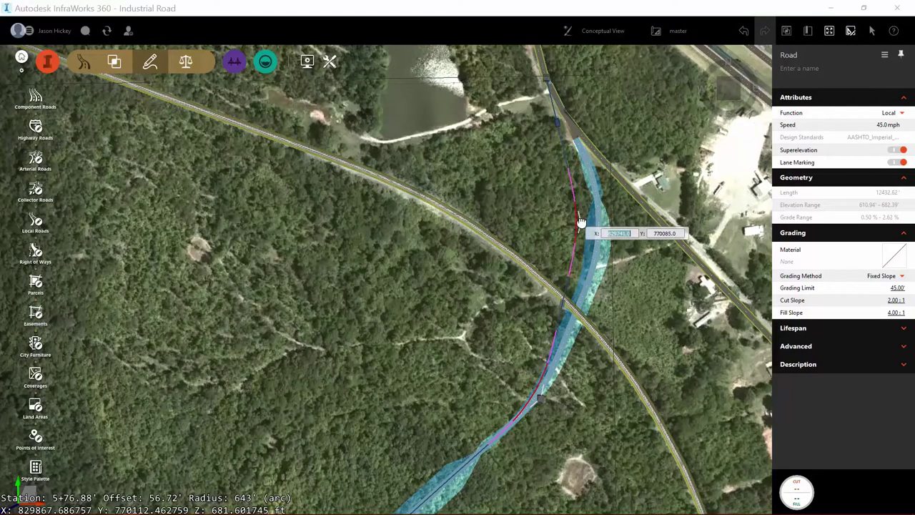
{"action": "left_click_drag", "start_coordinate": [581, 223], "coordinate": [584, 223]}
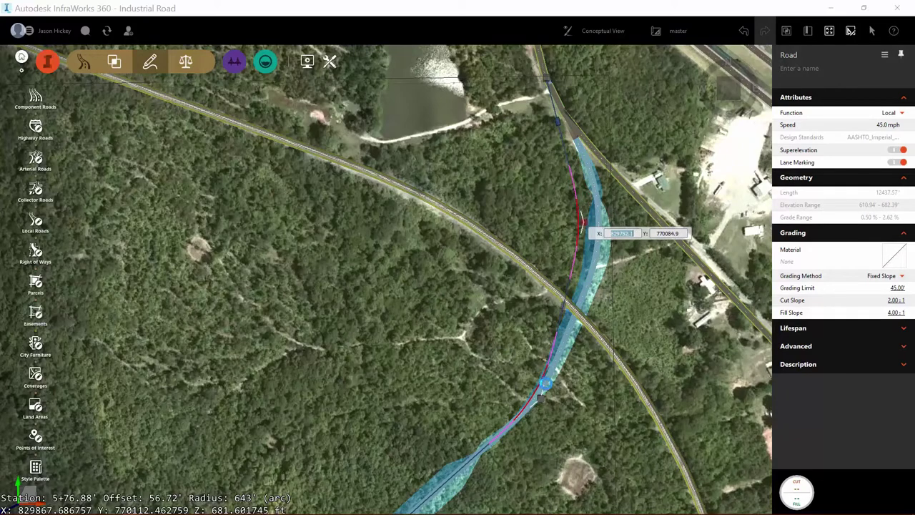
{"action": "scroll", "coordinate": [550, 400], "scroll_direction": "up", "scroll_amount": 5}
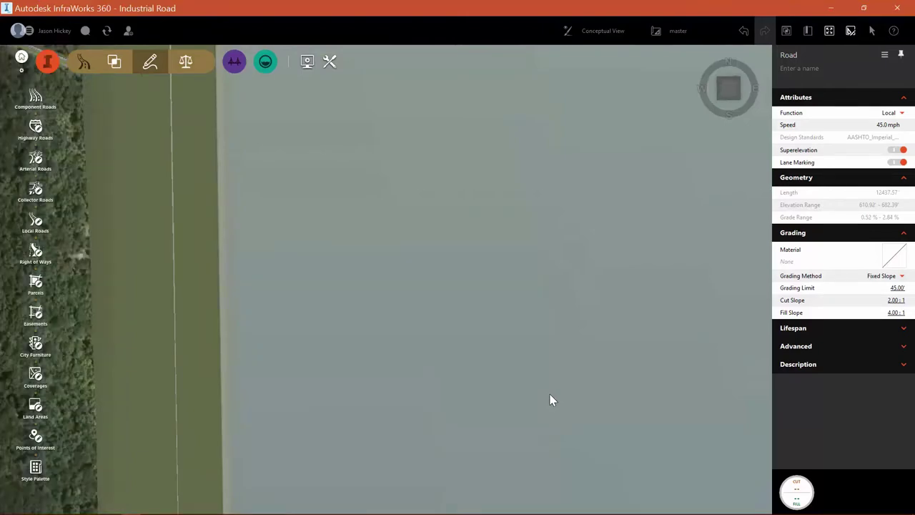
{"action": "scroll", "coordinate": [550, 400], "scroll_direction": "down", "scroll_amount": 5}
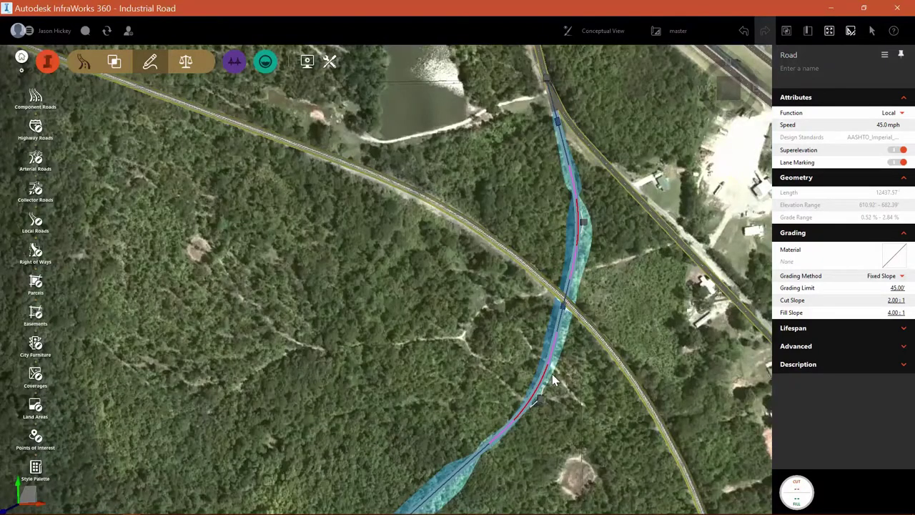
{"action": "mouse_move", "coordinate": [541, 403]}
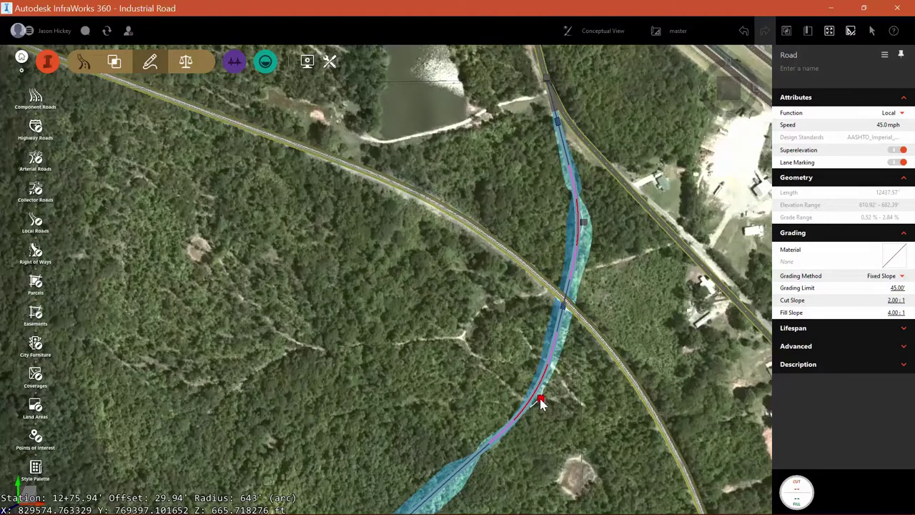
{"action": "mouse_move", "coordinate": [541, 401]}
{"action": "left_mouse_down"}
{"action": "mouse_move", "coordinate": [506, 366]}
{"action": "mouse_move", "coordinate": [493, 333]}
{"action": "left_mouse_up"}
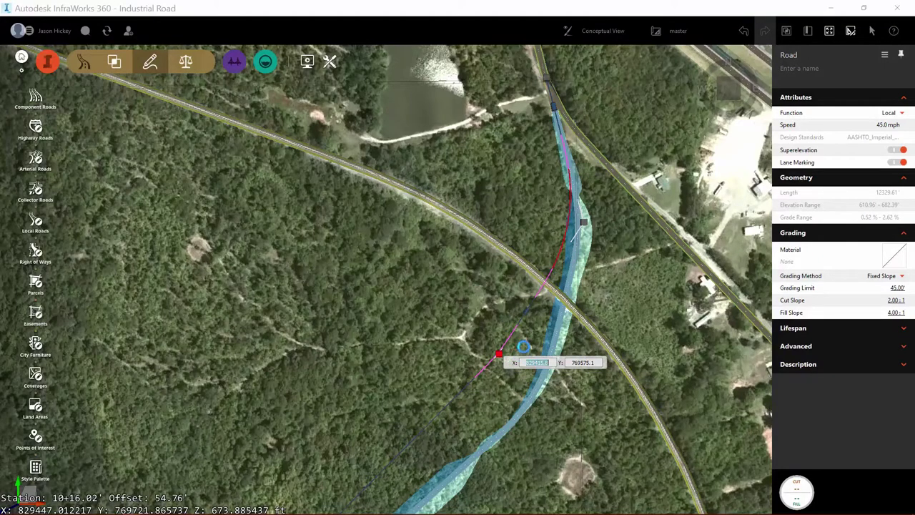
Accept the curve grip's X/Y position, leaving a straighter 12329.61' railway crossing
{"action": "scroll", "coordinate": [523, 346], "scroll_direction": "up", "scroll_amount": 5}
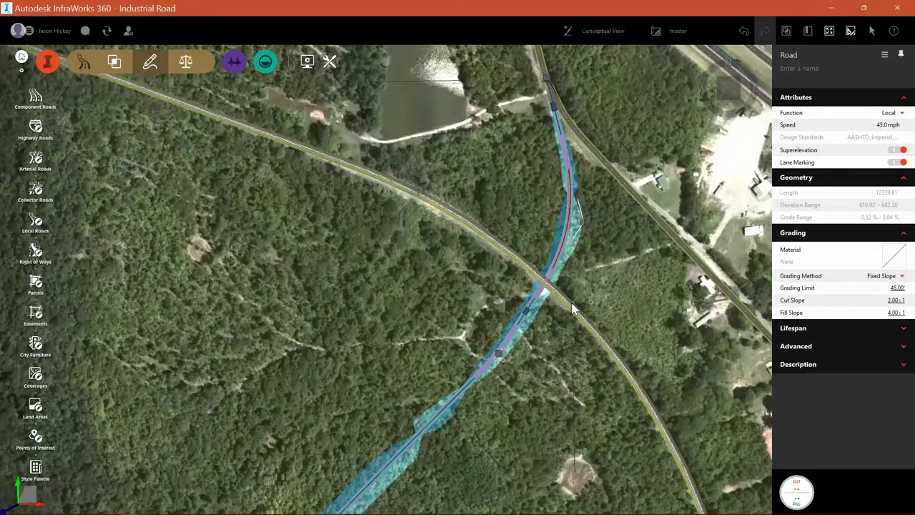
{"action": "left_click", "coordinate": [583, 223]}
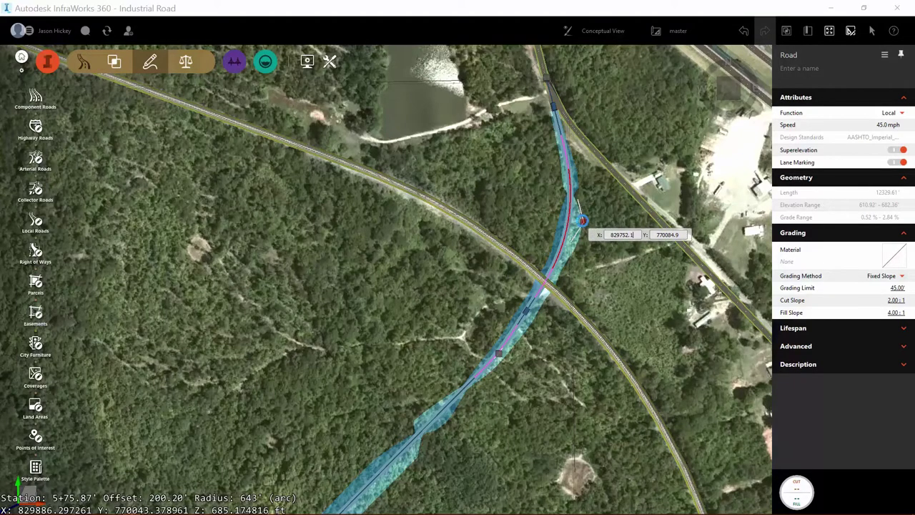
{"action": "key", "text": "Return"}
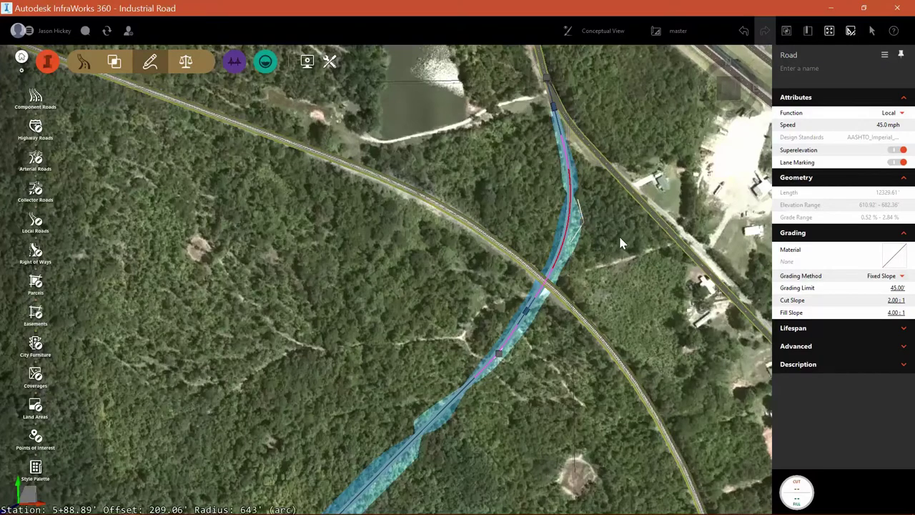
{"action": "scroll", "coordinate": [620, 243], "scroll_direction": "down", "scroll_amount": 3}
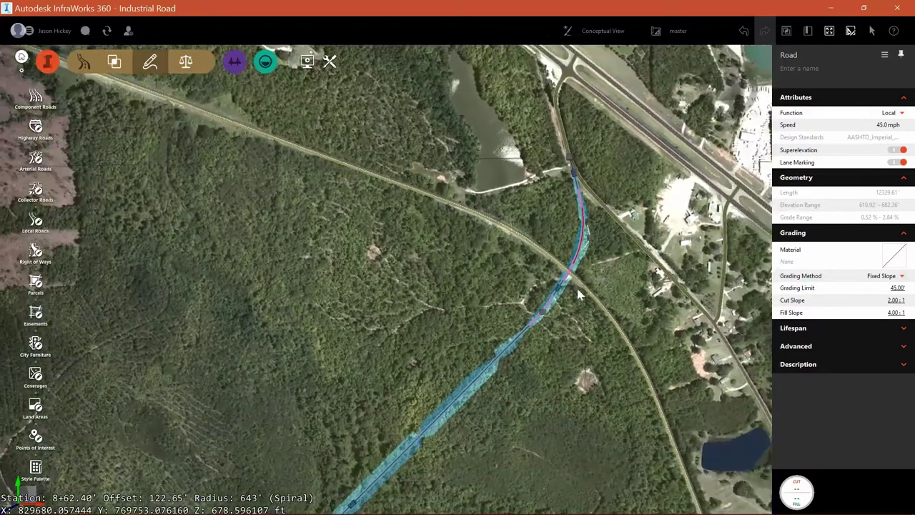
Orbit into an oblique perspective and deselect the road to view its corridor across the terrain
{"action": "middle_click_drag", "start_coordinate": [509, 390], "coordinate": [509, 281]}
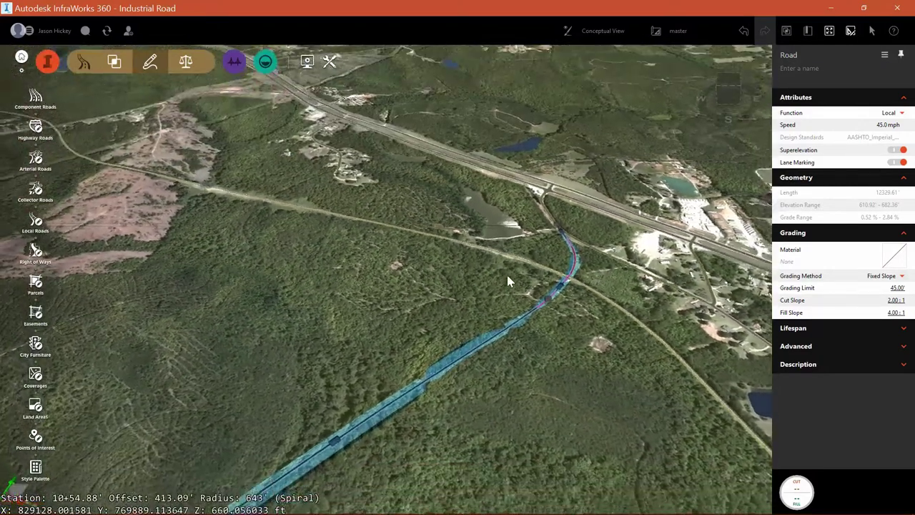
{"action": "middle_click_drag", "start_coordinate": [433, 431], "coordinate": [602, 210]}
{"action": "left_click", "coordinate": [444, 391]}
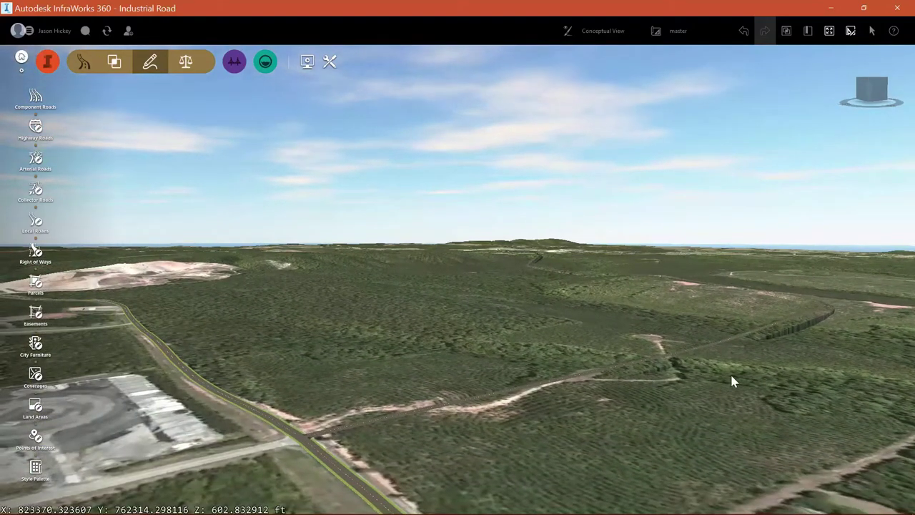
{"action": "middle_click_drag", "start_coordinate": [760, 402], "coordinate": [413, 421]}
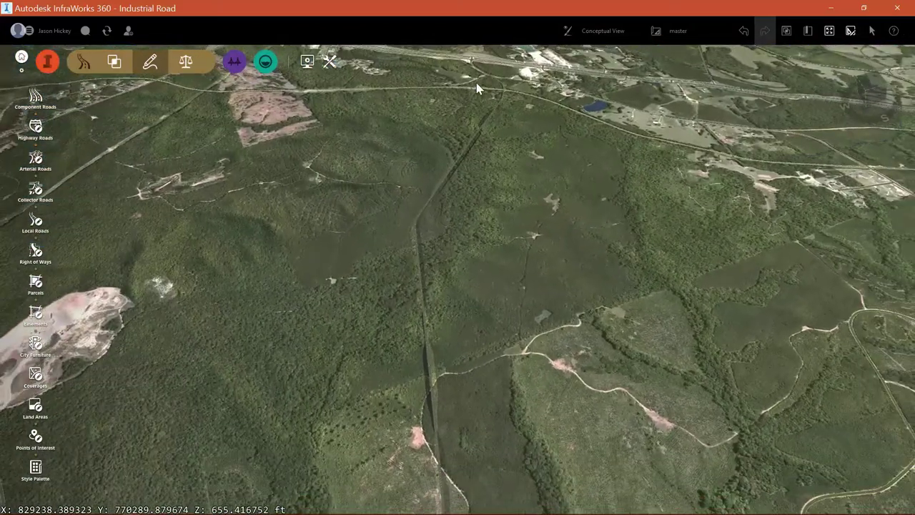
Exit edit mode, open the road's Profile View showing grades of -2.92% to 2.94%, then close it
{"action": "right_click", "coordinate": [477, 84]}
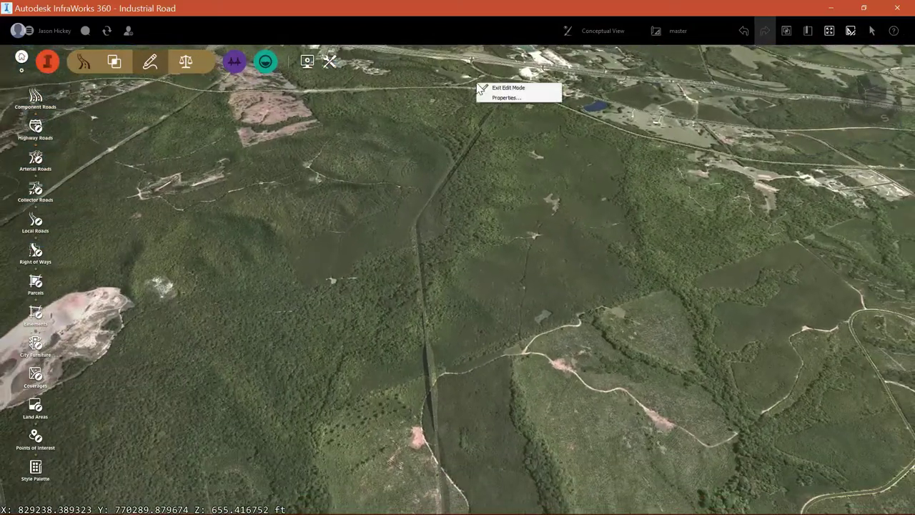
{"action": "left_click", "coordinate": [439, 118]}
{"action": "scroll", "coordinate": [462, 160], "scroll_direction": "up", "scroll_amount": 2}
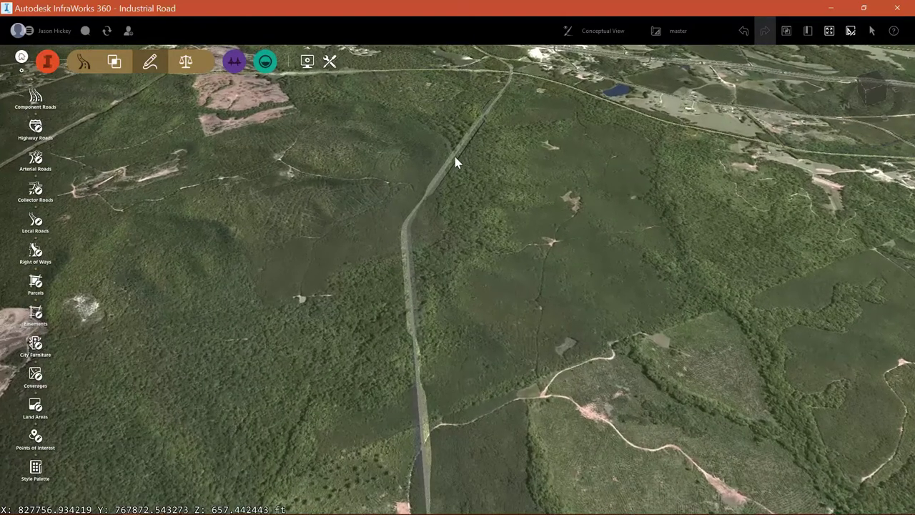
{"action": "left_click", "coordinate": [453, 157]}
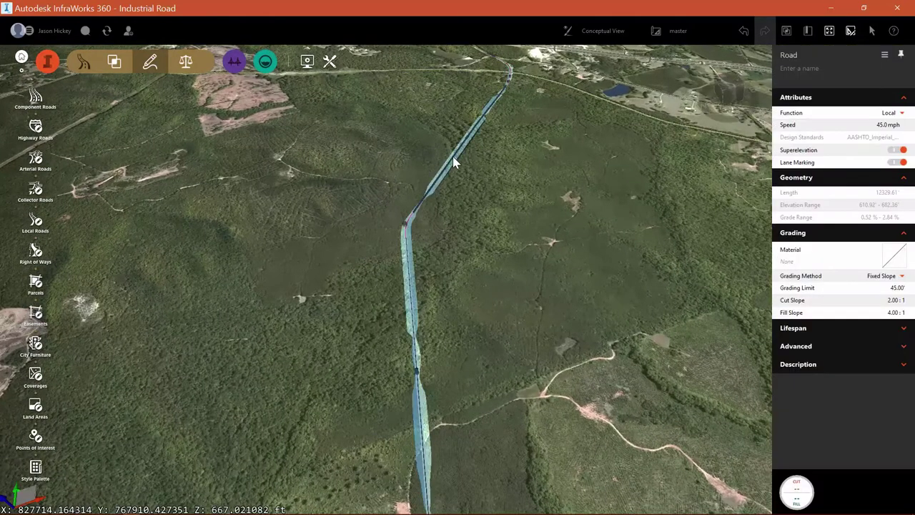
{"action": "right_click", "coordinate": [453, 163]}
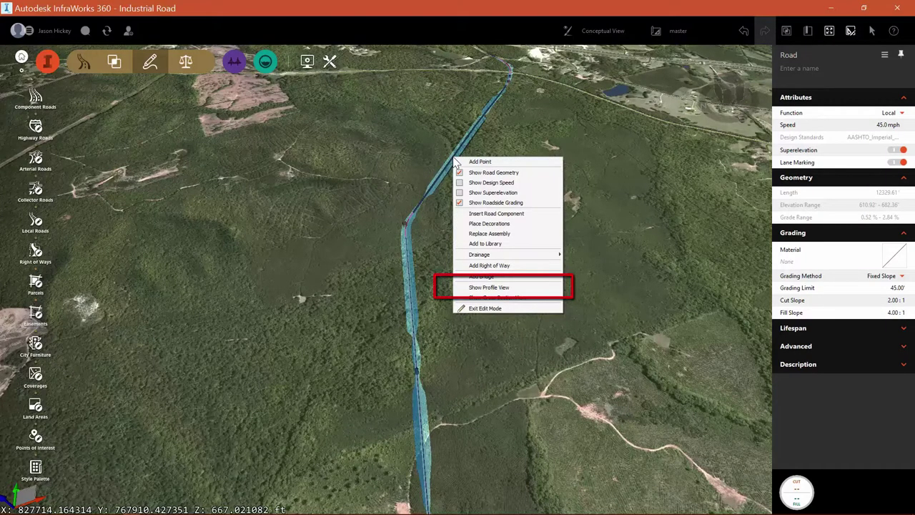
{"action": "left_click", "coordinate": [505, 289]}
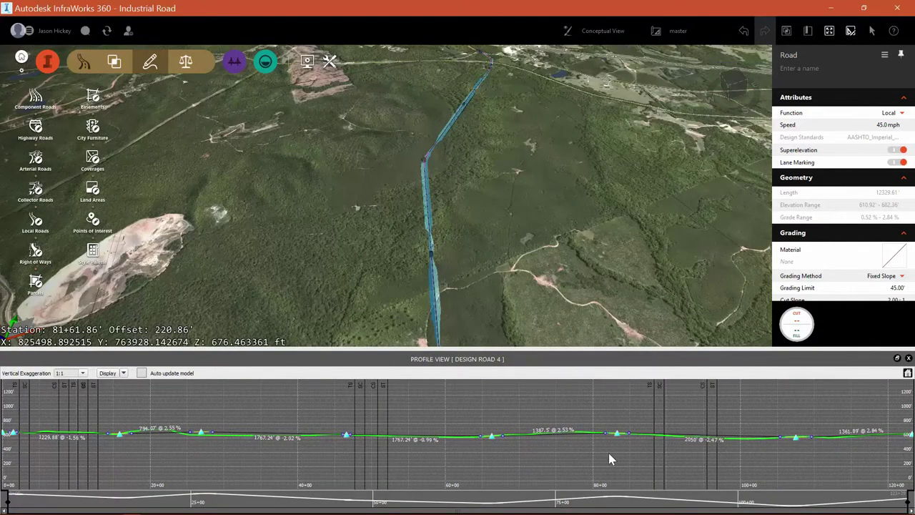
{"action": "left_click", "coordinate": [909, 358]}
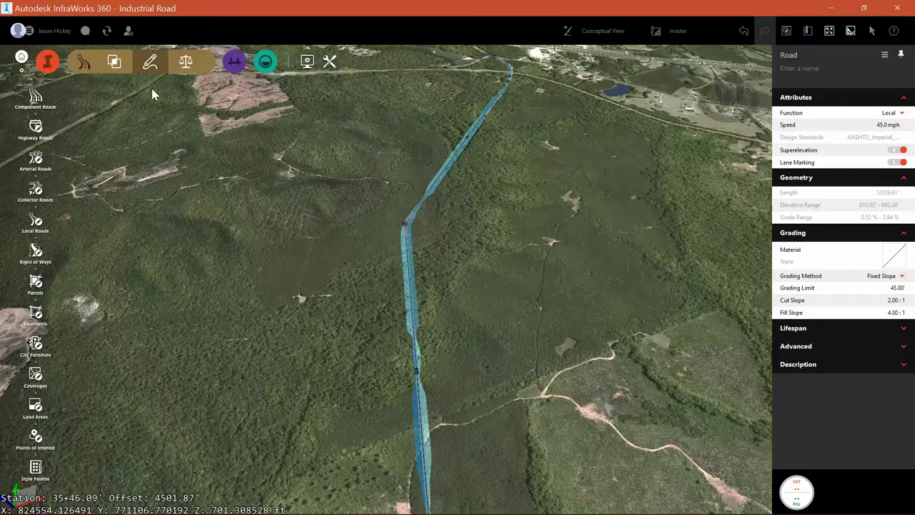
Start a profile optimization for Design Road 4 and select its 6.25% maximum grade under Advanced Settings
{"action": "left_click", "coordinate": [114, 64]}
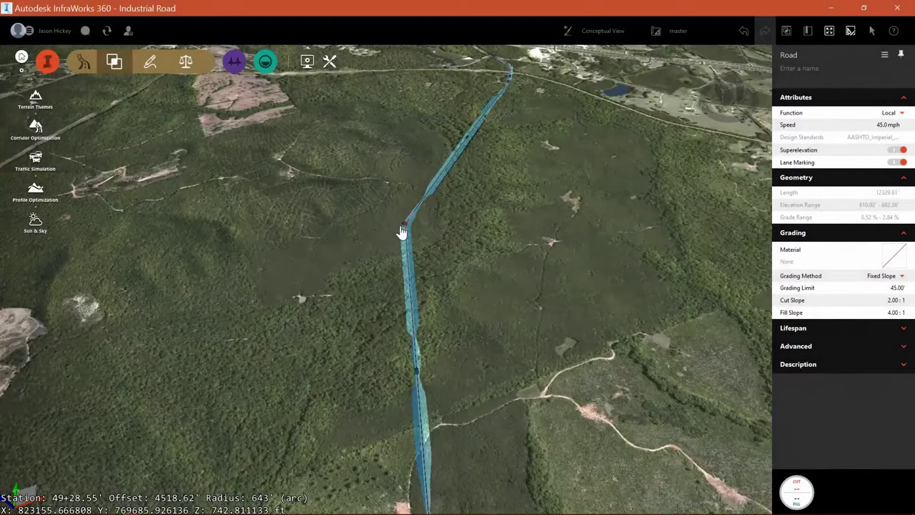
{"action": "left_click", "coordinate": [402, 233]}
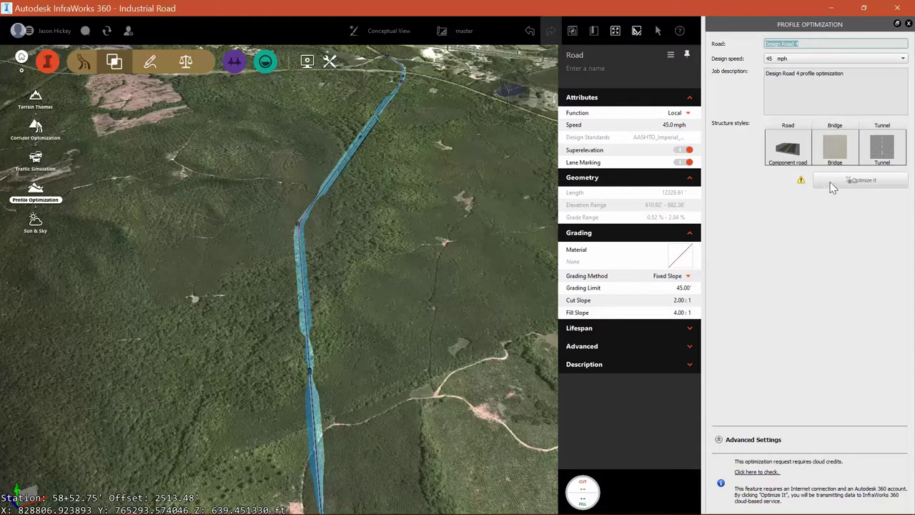
{"action": "mouse_move", "coordinate": [802, 183]}
{"action": "left_click", "coordinate": [751, 439]}
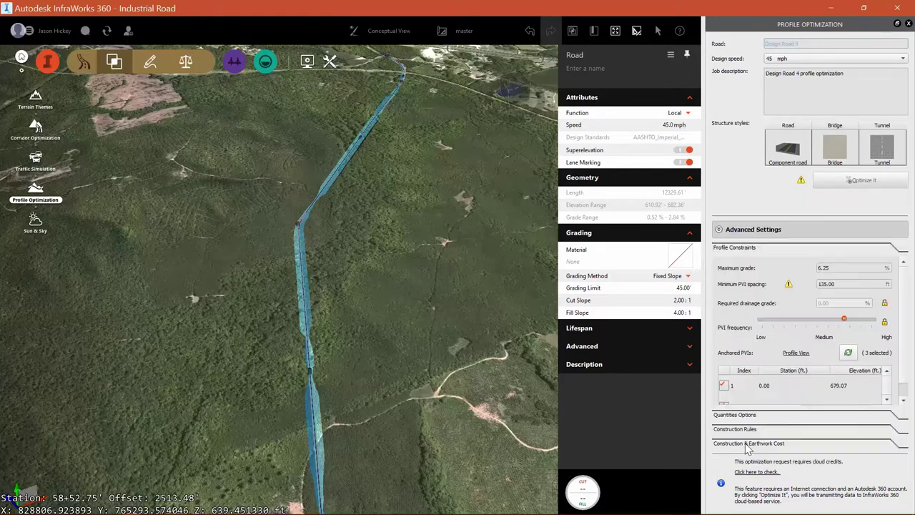
{"action": "left_click", "coordinate": [841, 268]}
{"action": "left_click_drag", "start_coordinate": [840, 268], "coordinate": [802, 261]}
Set the maximum grade to 5% and the minimum PVI spacing from 135 to 250 ft
{"action": "type", "text": "5"}
{"action": "mouse_move", "coordinate": [789, 284]}
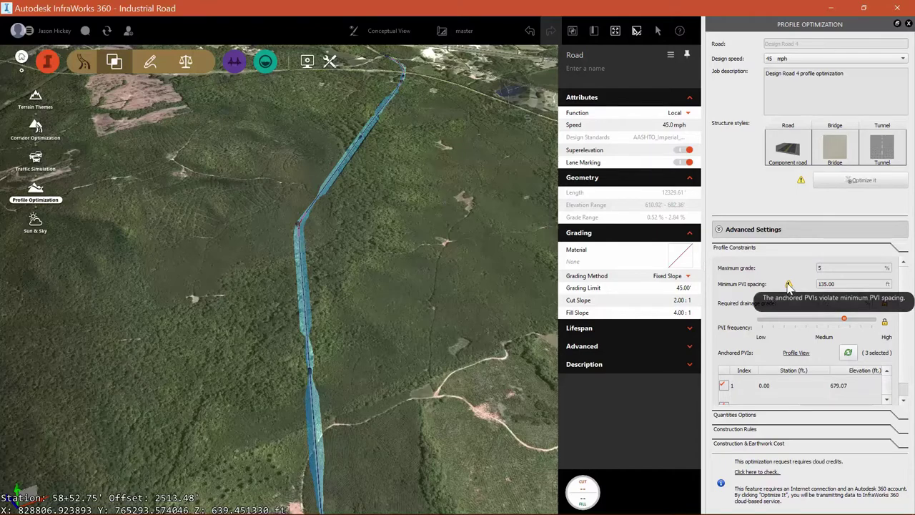
{"action": "left_click", "coordinate": [842, 285]}
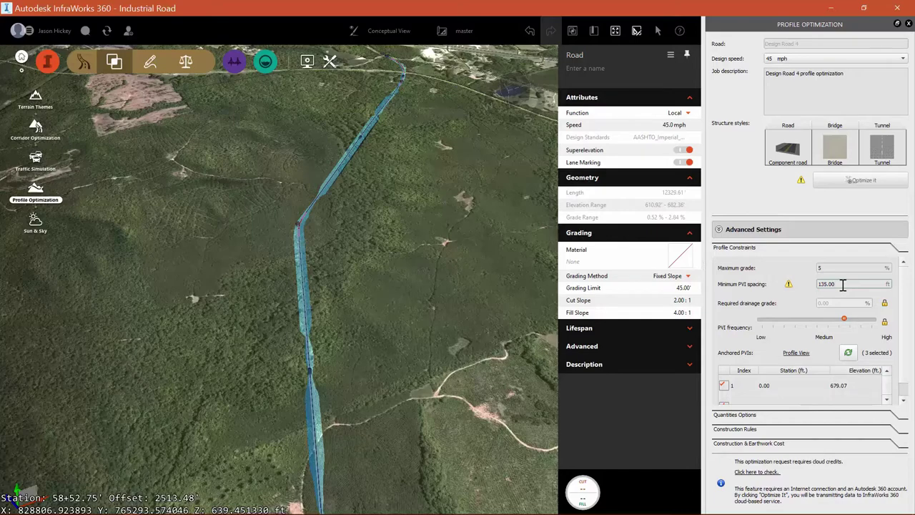
{"action": "left_click_drag", "start_coordinate": [843, 285], "coordinate": [799, 284]}
{"action": "type", "text": "250"}
{"action": "mouse_move", "coordinate": [788, 285]}
Unanchor the PVI at station 4.91, leaving two anchored PVIs, and expand Quantities Options
{"action": "scroll", "coordinate": [801, 390], "scroll_direction": "down", "scroll_amount": 2}
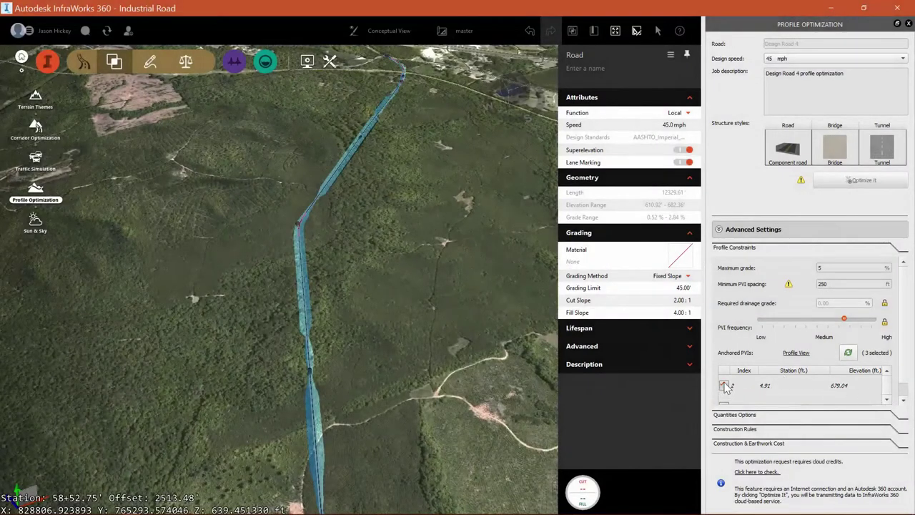
{"action": "left_click", "coordinate": [724, 386]}
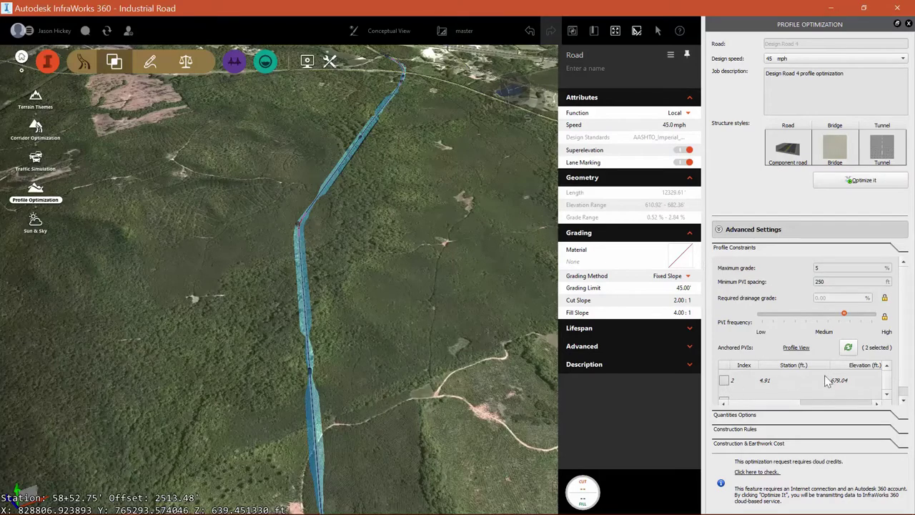
{"action": "scroll", "coordinate": [832, 381], "scroll_direction": "down", "scroll_amount": 6}
{"action": "scroll", "coordinate": [852, 384], "scroll_direction": "down", "scroll_amount": 1}
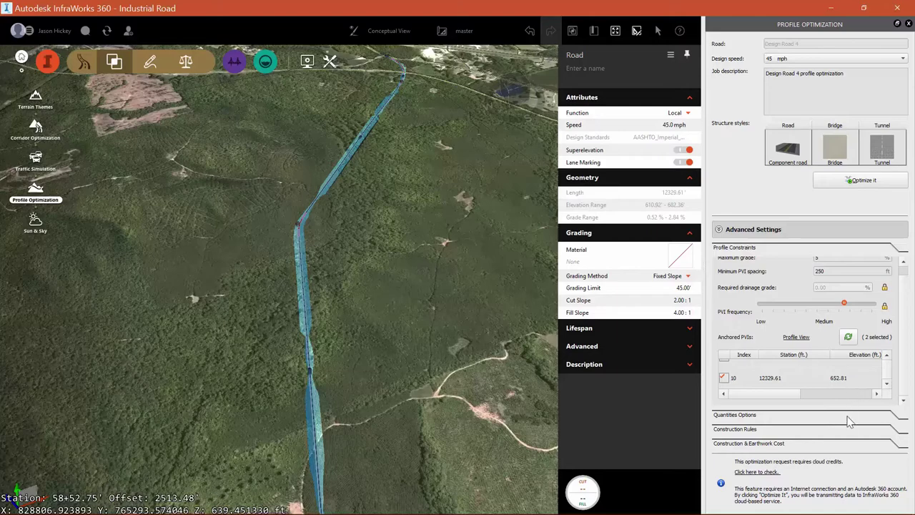
{"action": "left_click", "coordinate": [752, 418]}
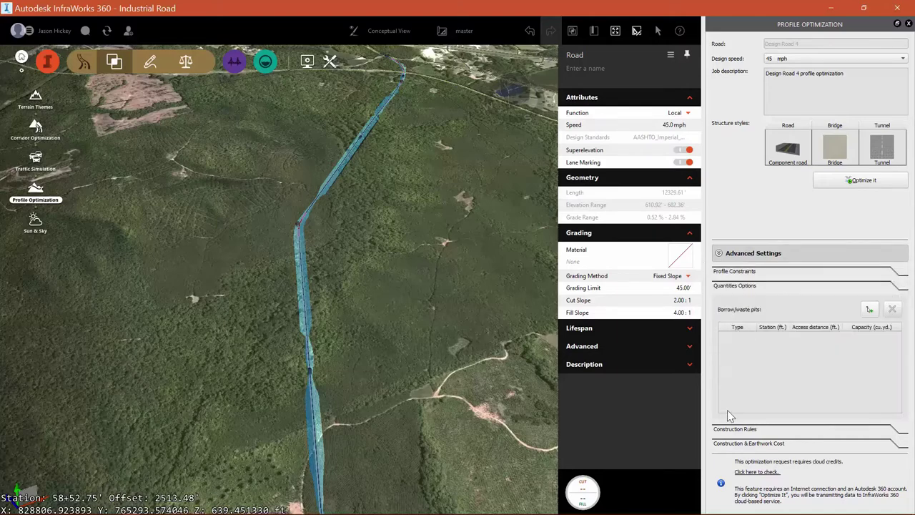
Expand the Construction Rules and Construction & Earthwork Cost settings to review them
{"action": "left_click", "coordinate": [734, 430]}
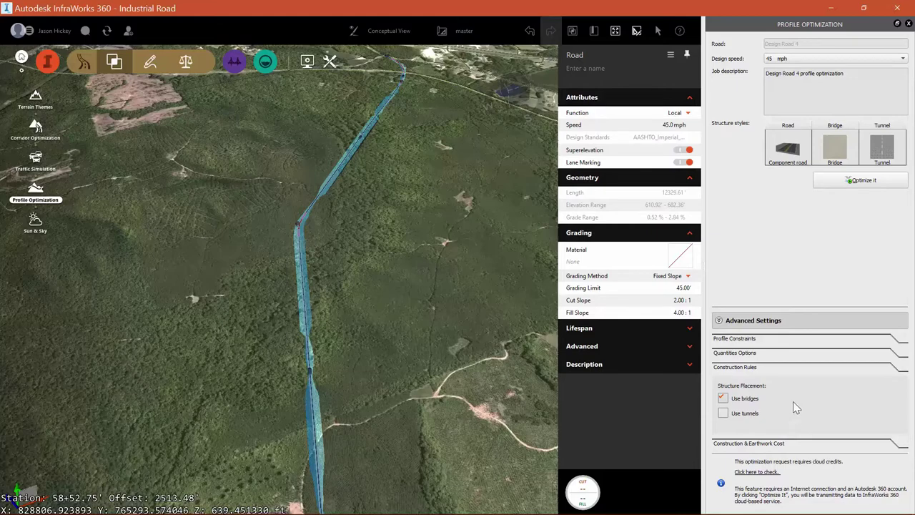
{"action": "left_click", "coordinate": [771, 446]}
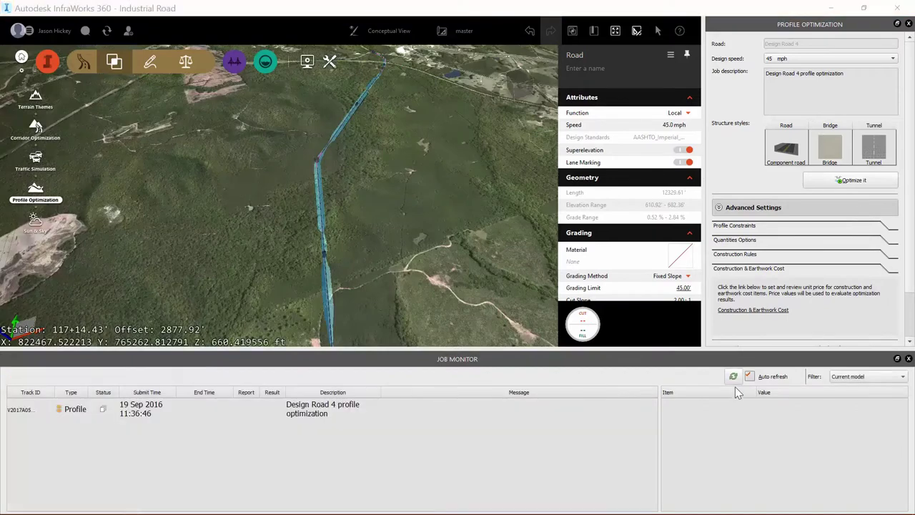
Refresh the job status, download the finished Design Road 4 result, and accept creating a new proposal
{"action": "left_click", "coordinate": [733, 378]}
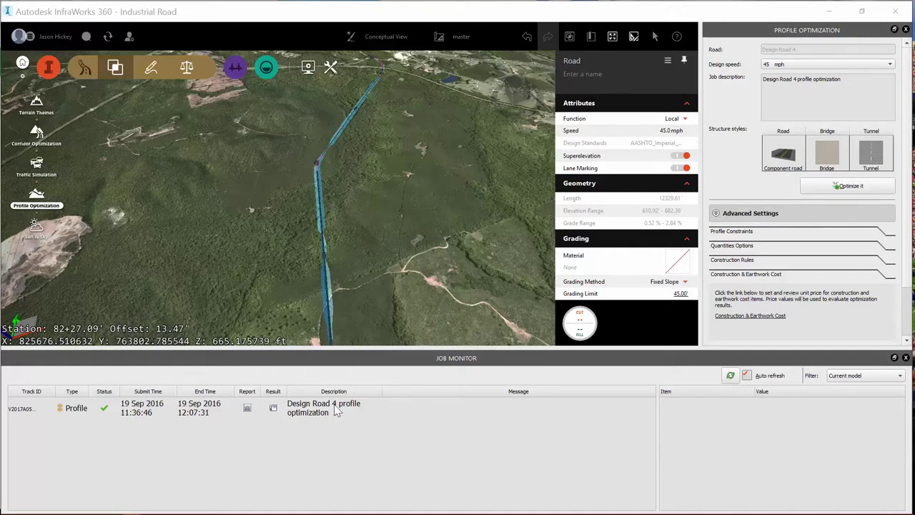
{"action": "left_click", "coordinate": [273, 407]}
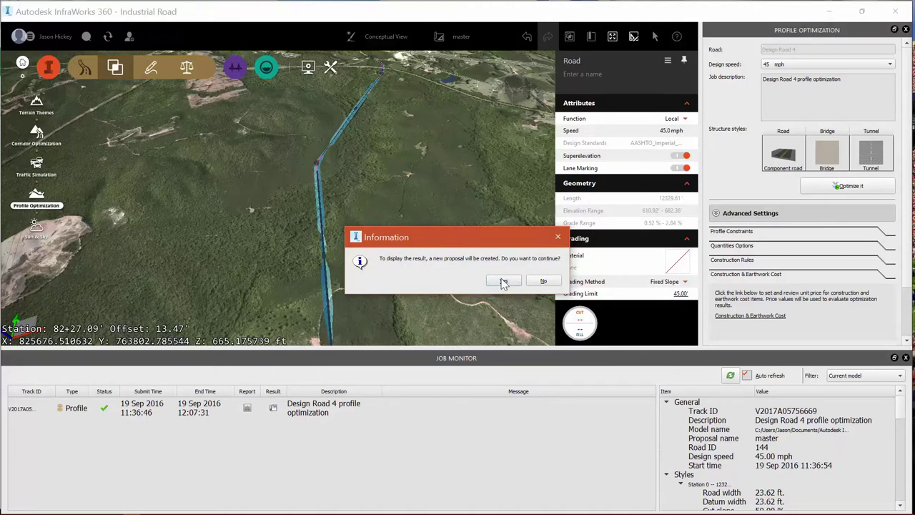
{"action": "left_click", "coordinate": [503, 281]}
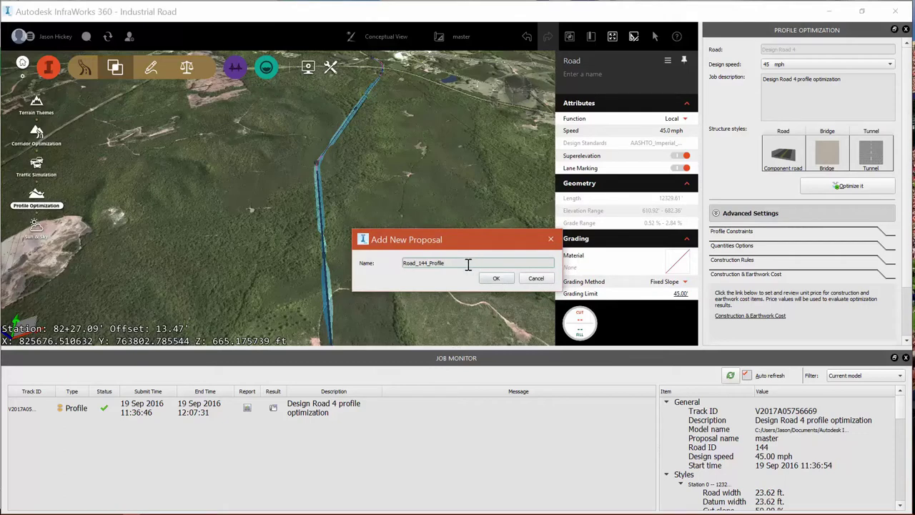
Name the new proposal IndustrialRoadProfileOpt, create it, and close the Job Monitor
{"action": "left_click_drag", "start_coordinate": [446, 263], "coordinate": [395, 259]}
{"action": "type", "text": "IndustrialRoadProfileOpt"}
{"action": "left_click", "coordinate": [492, 279]}
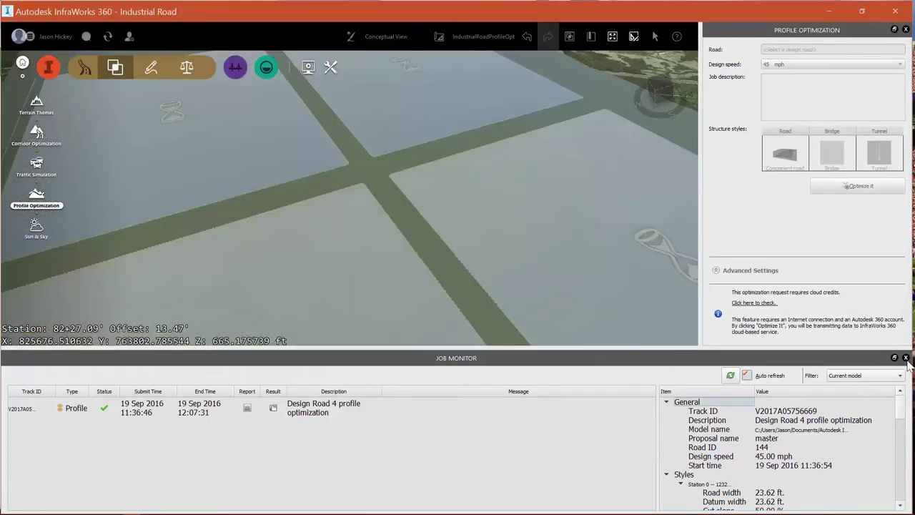
{"action": "left_click", "coordinate": [906, 358]}
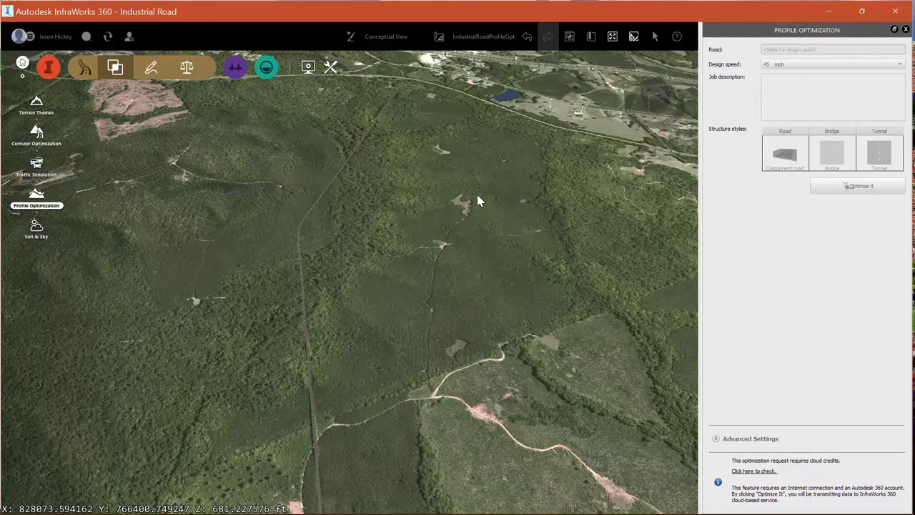
Close Profile Optimization, inspect the optimized road against the terrain in 3D, and select the road
{"action": "left_click", "coordinate": [906, 30]}
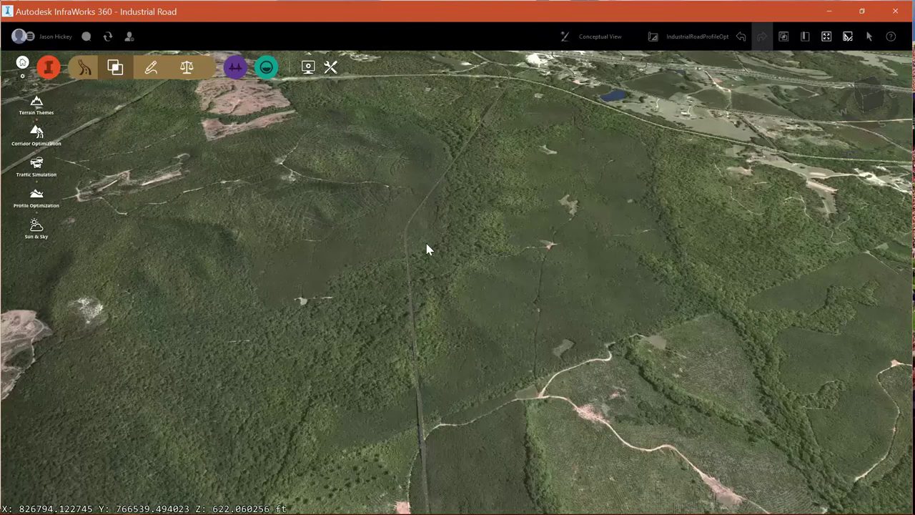
{"action": "scroll", "coordinate": [427, 249], "scroll_direction": "up", "scroll_amount": 5}
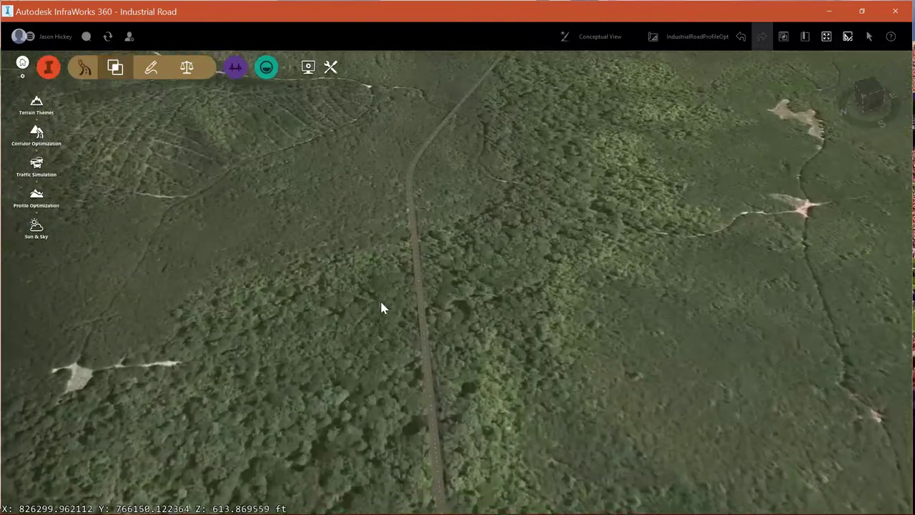
{"action": "scroll", "coordinate": [374, 223], "scroll_direction": "up", "scroll_amount": 5}
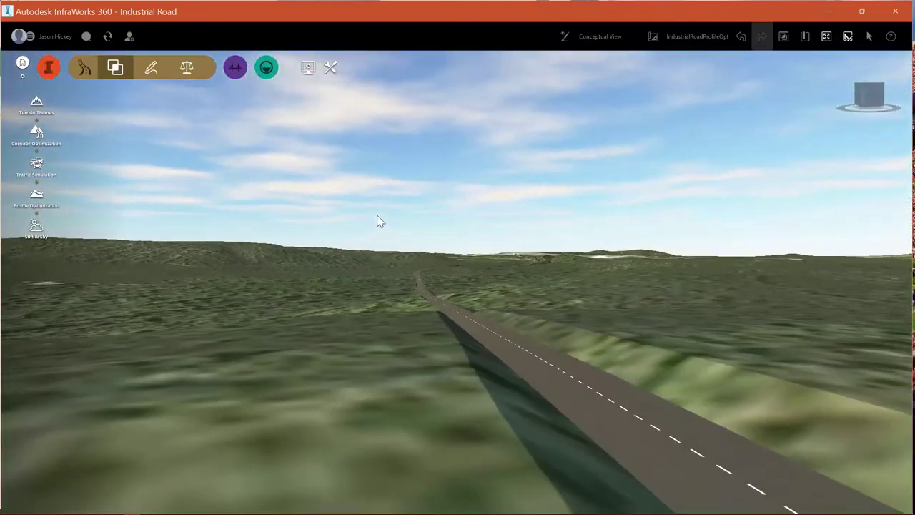
{"action": "scroll", "coordinate": [377, 222], "scroll_direction": "down", "scroll_amount": 5}
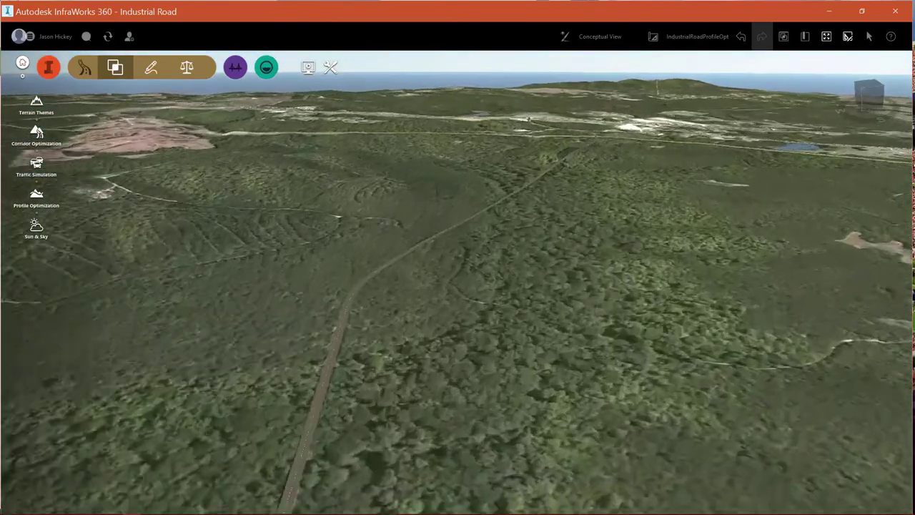
{"action": "left_click_drag", "start_coordinate": [429, 286], "coordinate": [457, 351]}
{"action": "scroll", "coordinate": [562, 153], "scroll_direction": "up", "scroll_amount": 5}
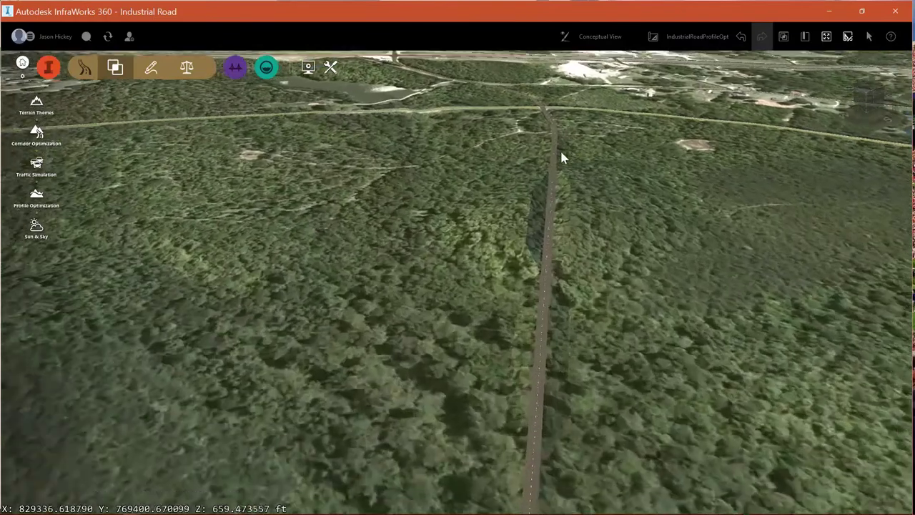
{"action": "scroll", "coordinate": [583, 216], "scroll_direction": "up", "scroll_amount": 5}
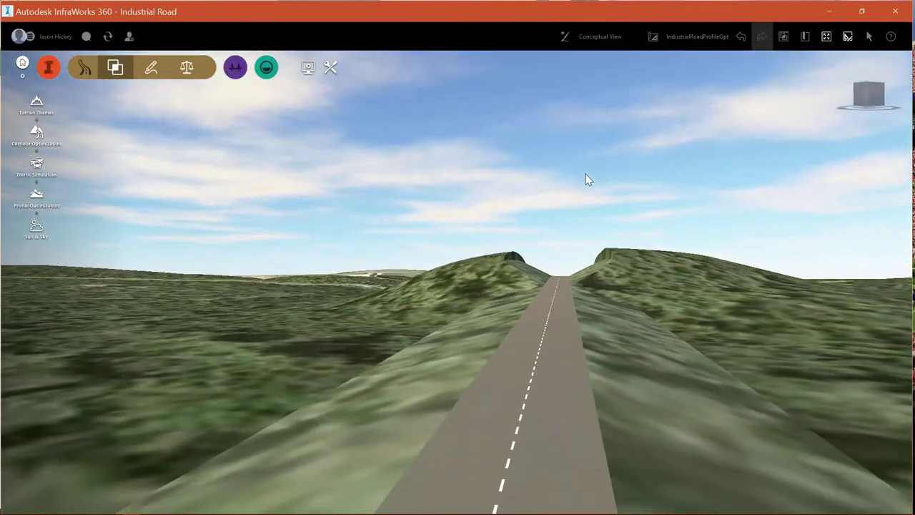
{"action": "scroll", "coordinate": [586, 243], "scroll_direction": "down", "scroll_amount": 5}
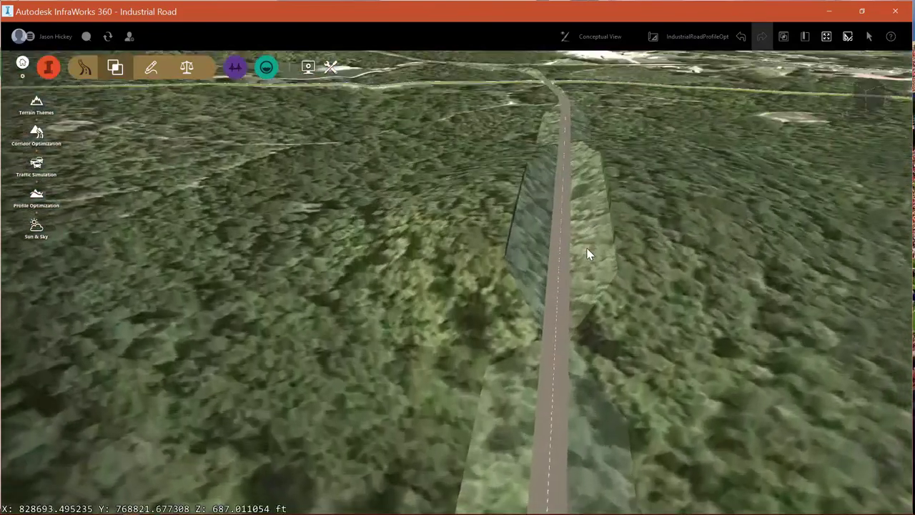
{"action": "scroll", "coordinate": [585, 273], "scroll_direction": "down", "scroll_amount": 5}
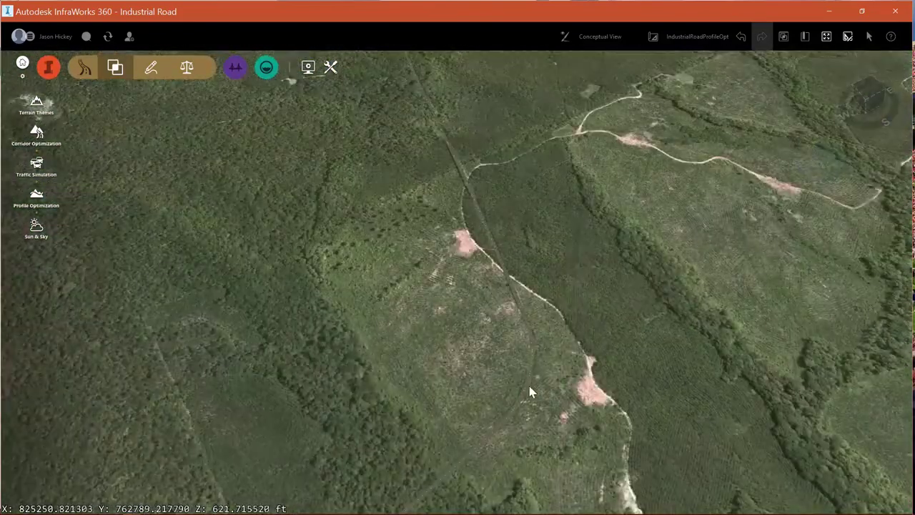
{"action": "left_click", "coordinate": [526, 386]}
{"action": "right_click", "coordinate": [526, 392]}
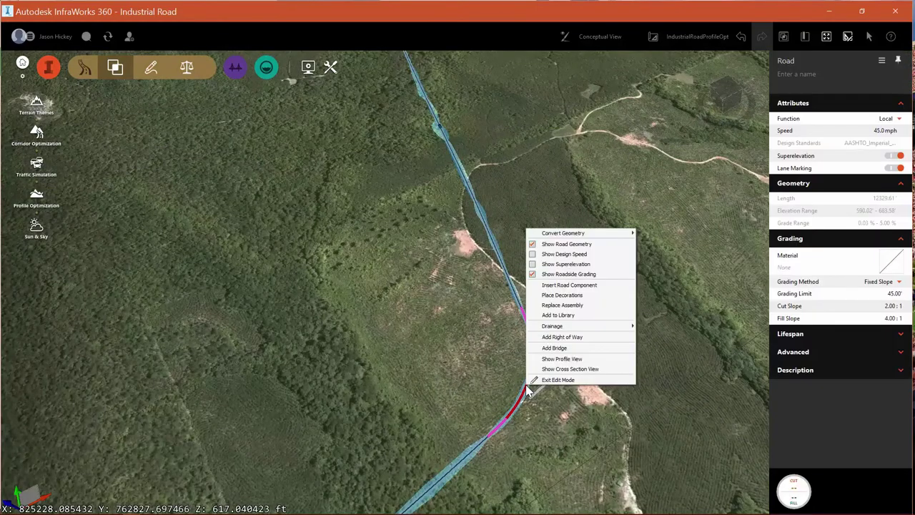
{"action": "left_click", "coordinate": [547, 368]}
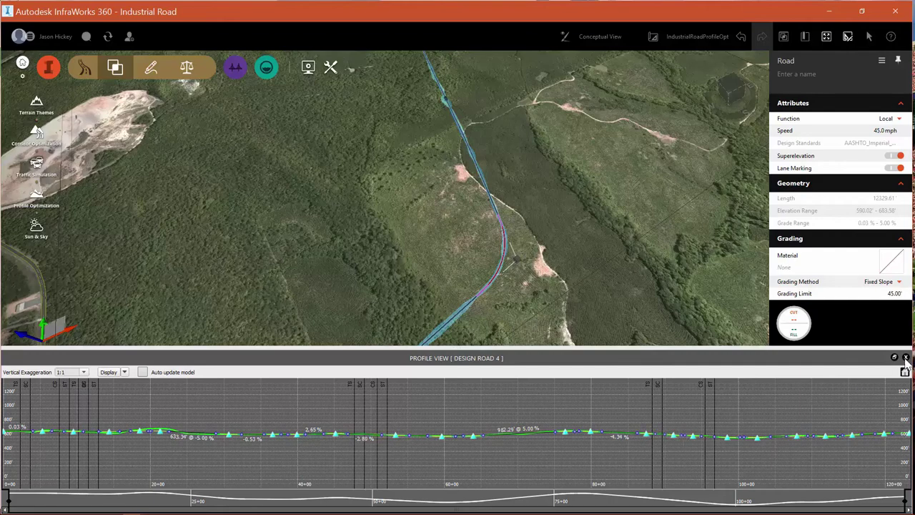
{"action": "left_click", "coordinate": [905, 357]}
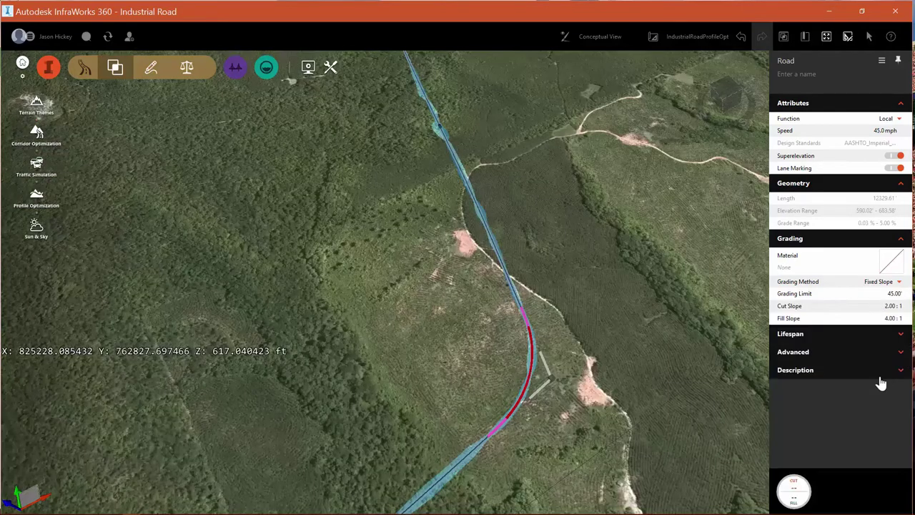